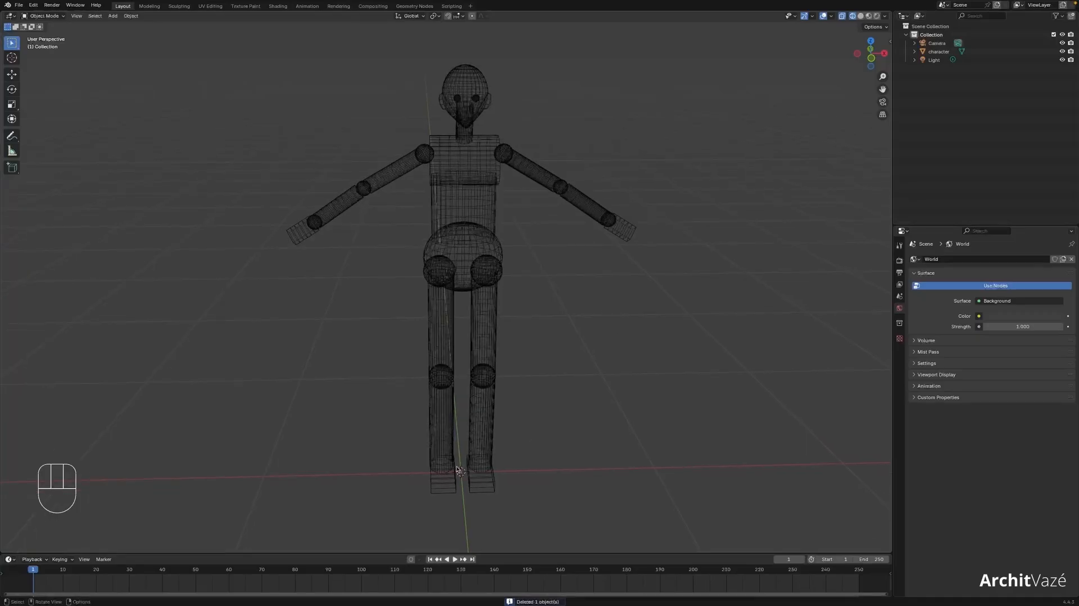
- Reset the 3D cursor to the world origin and add a basic human Rigify meta-rig there
key(shift+c)
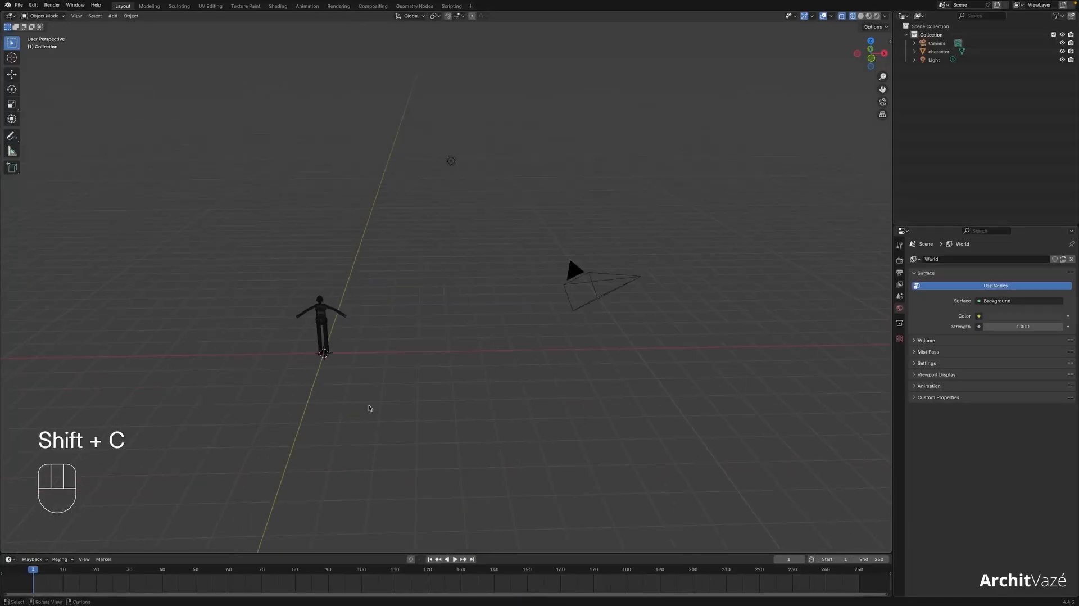
scroll(371, 410, up, 2)
shift+middle_drag(514, 295, 617, 332)
scroll(411, 360, up, 2)
click(410, 358)
key(grave)
key(shift+a)
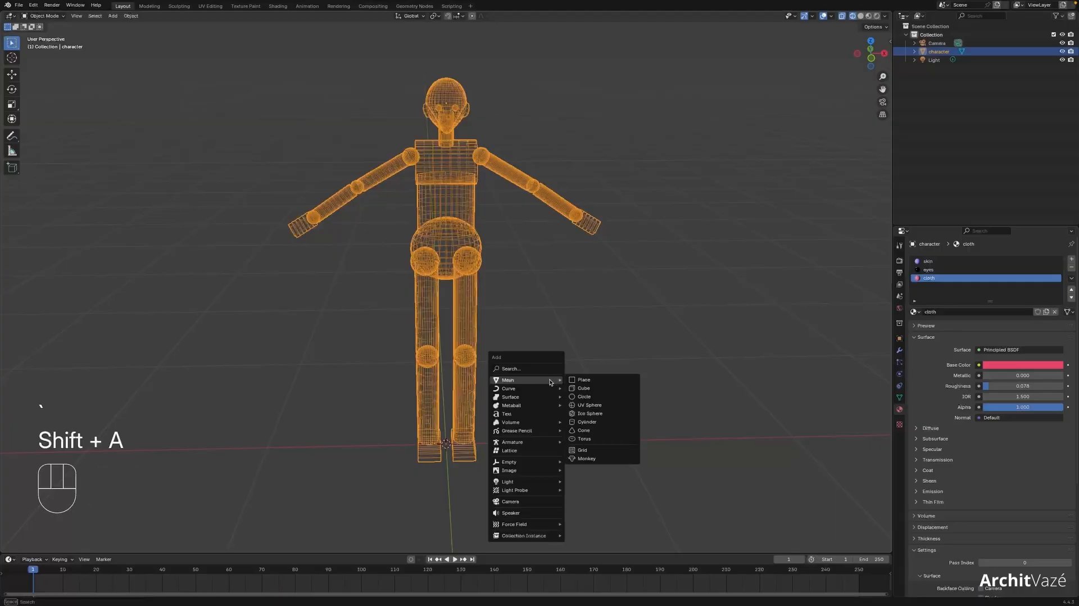
mouse_move(548, 442)
mouse_move(612, 449)
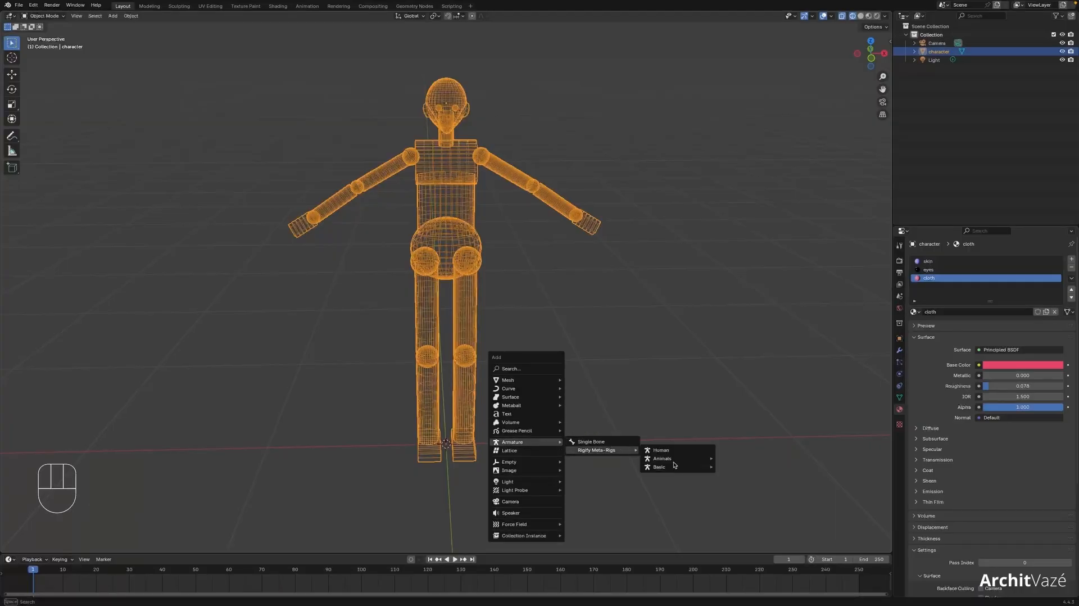
mouse_move(661, 467)
click(747, 475)
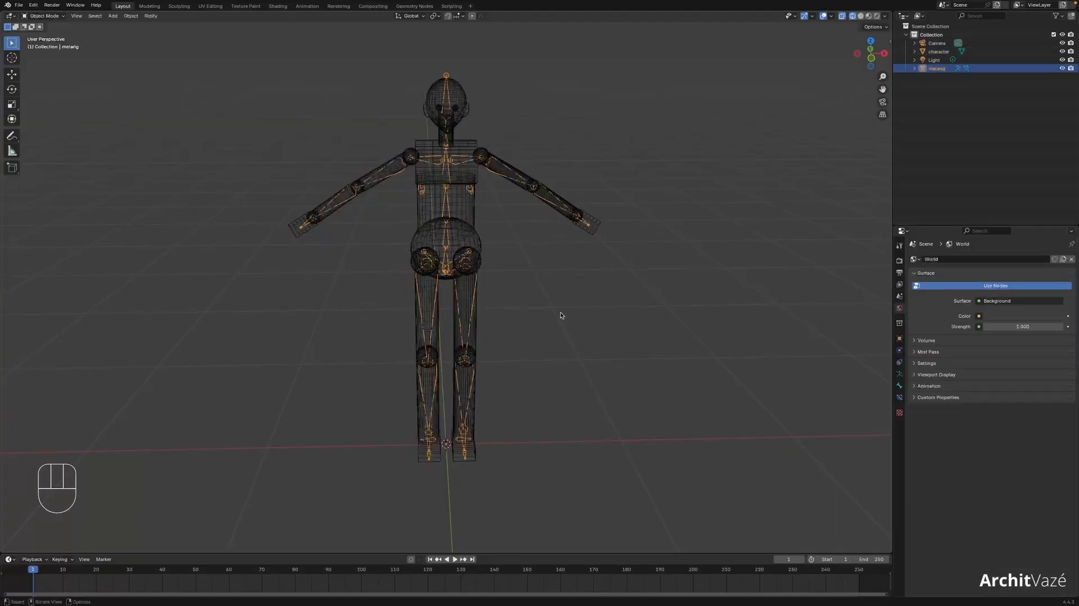
click(461, 164)
click(442, 78)
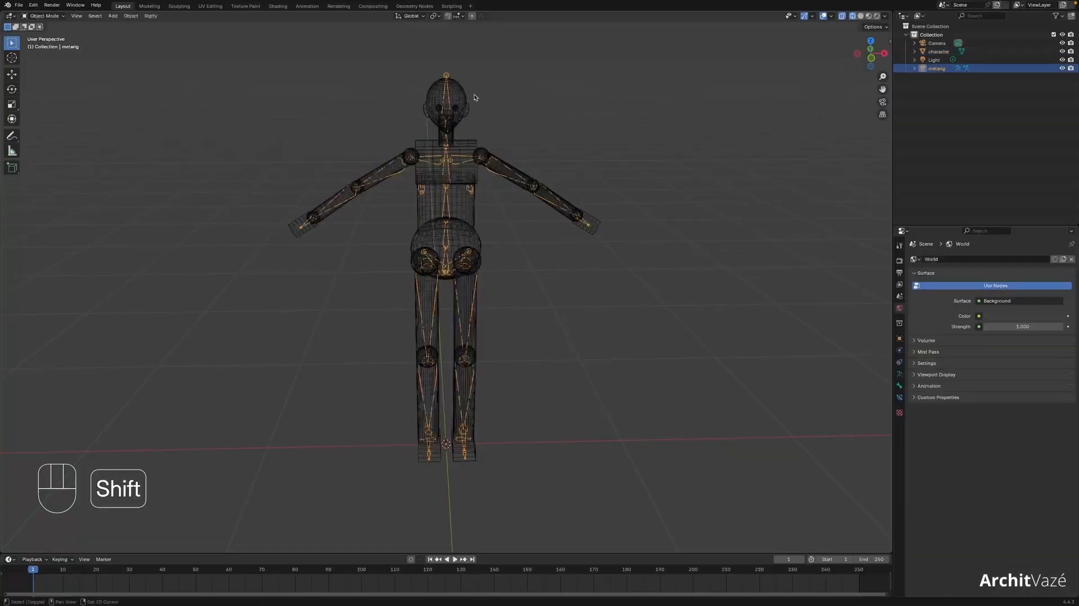
key(shift+z)
key(shift+z)
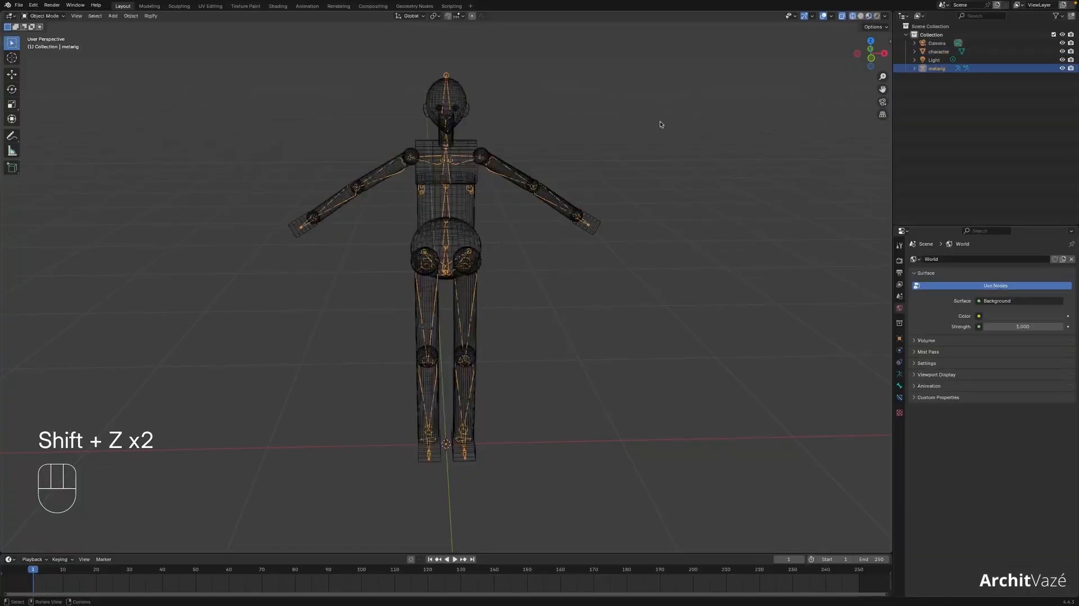
- Show the object transform values and apply all transforms to the character mesh
shift+middle_drag(633, 127, 601, 147)
key(n)
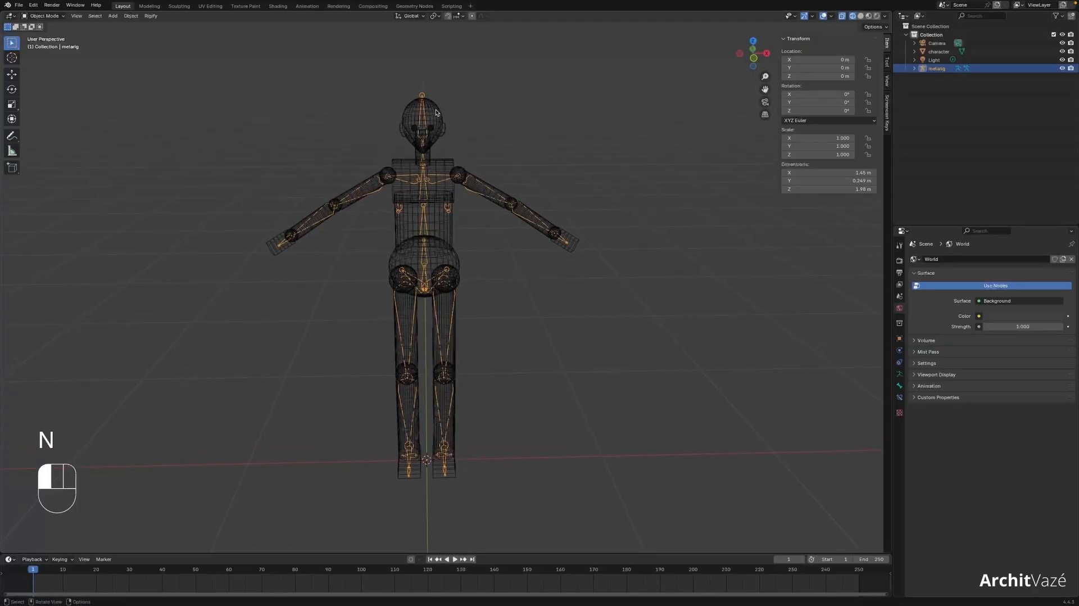
click(436, 112)
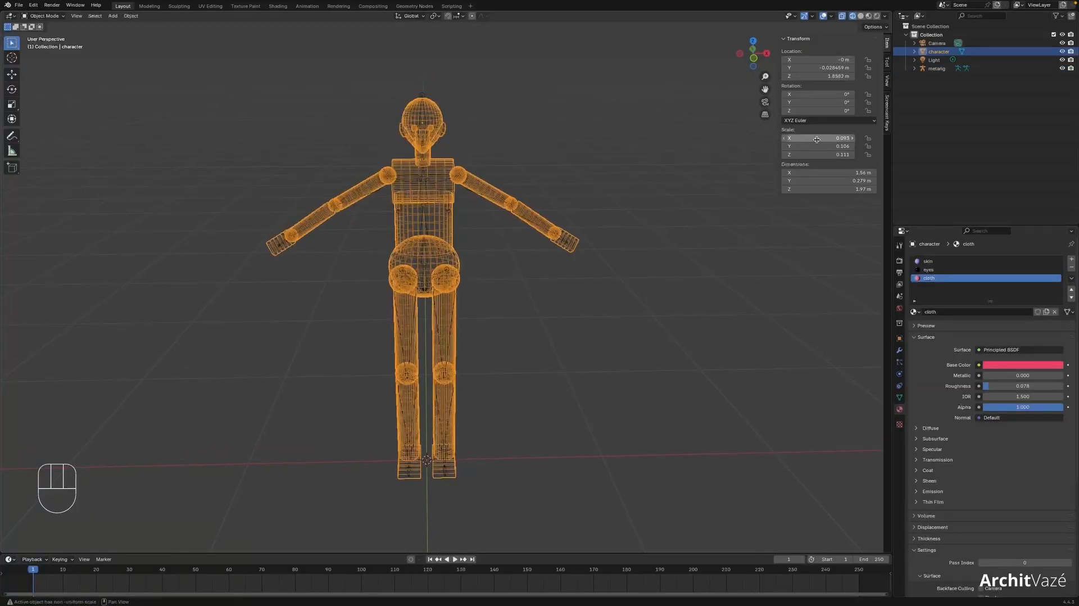
shift+middle_drag(694, 167, 679, 165)
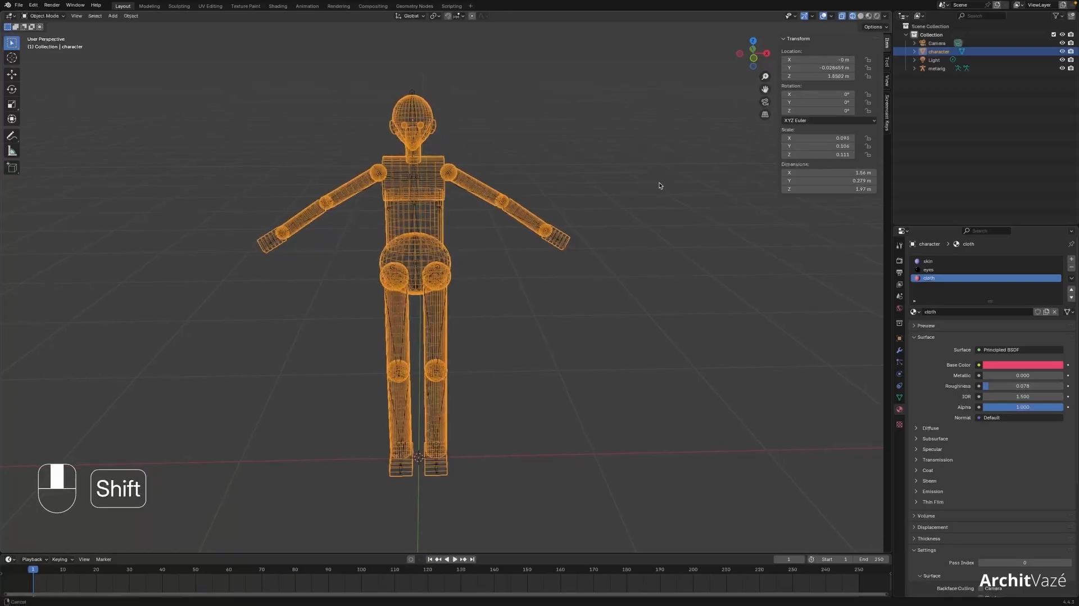
shift+middle_drag(479, 100, 465, 107)
click(399, 99)
click(417, 121)
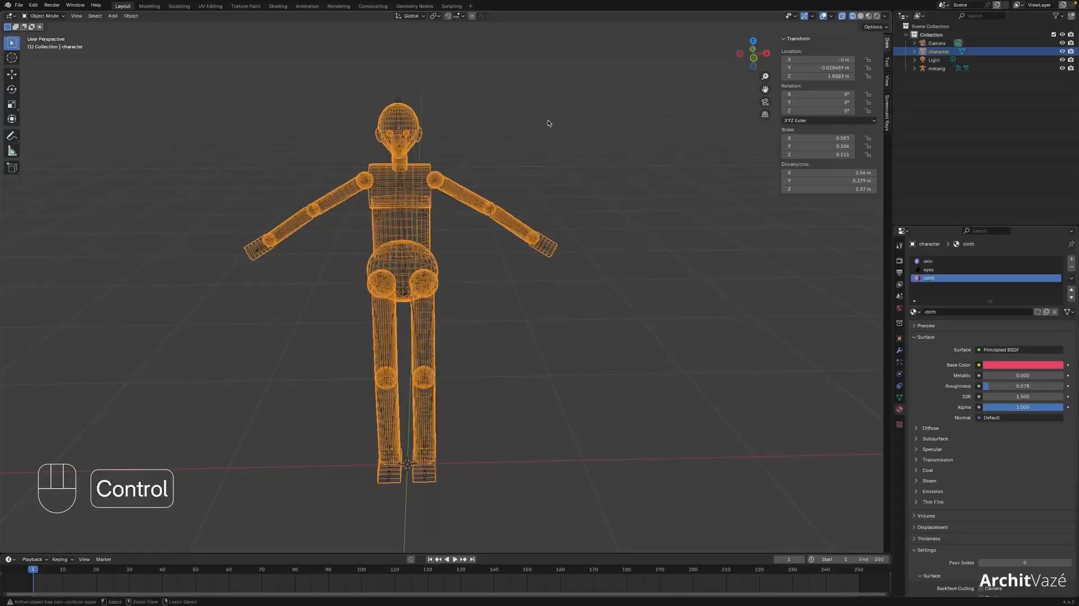
key(ctrl+a)
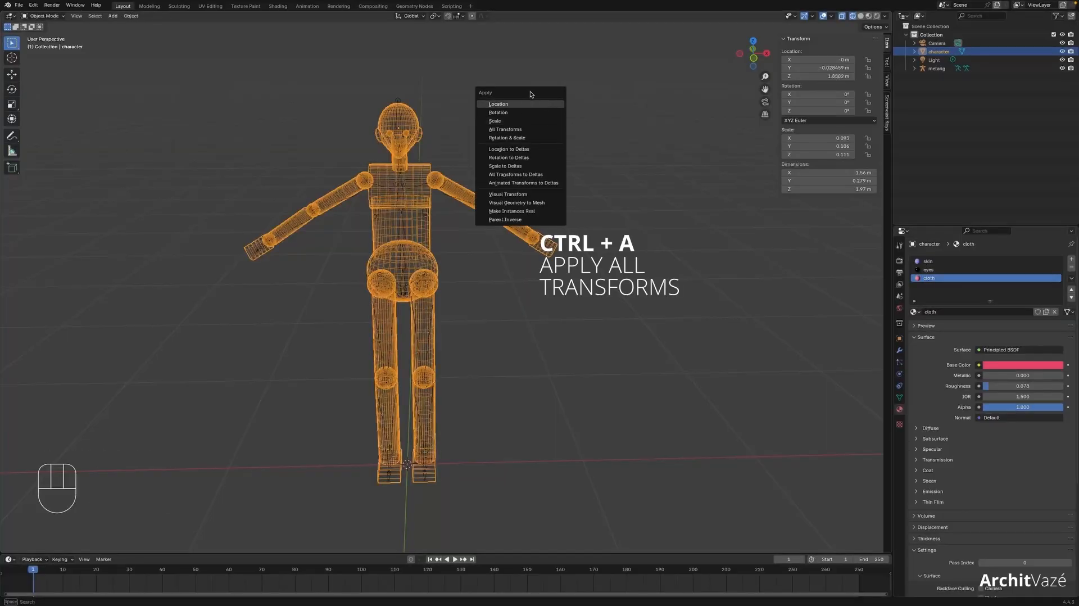
click(528, 130)
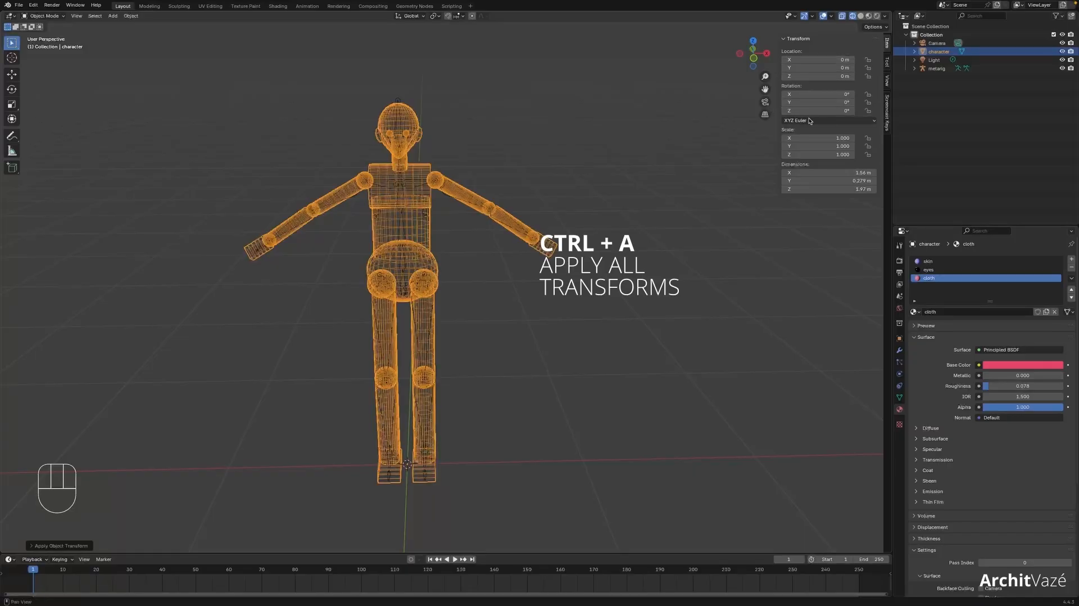
- Generate the Rigify control rig from the meta-rig and display the character shaded
click(566, 156)
shift+middle_drag(566, 156, 522, 164)
middle_drag(452, 107, 449, 110)
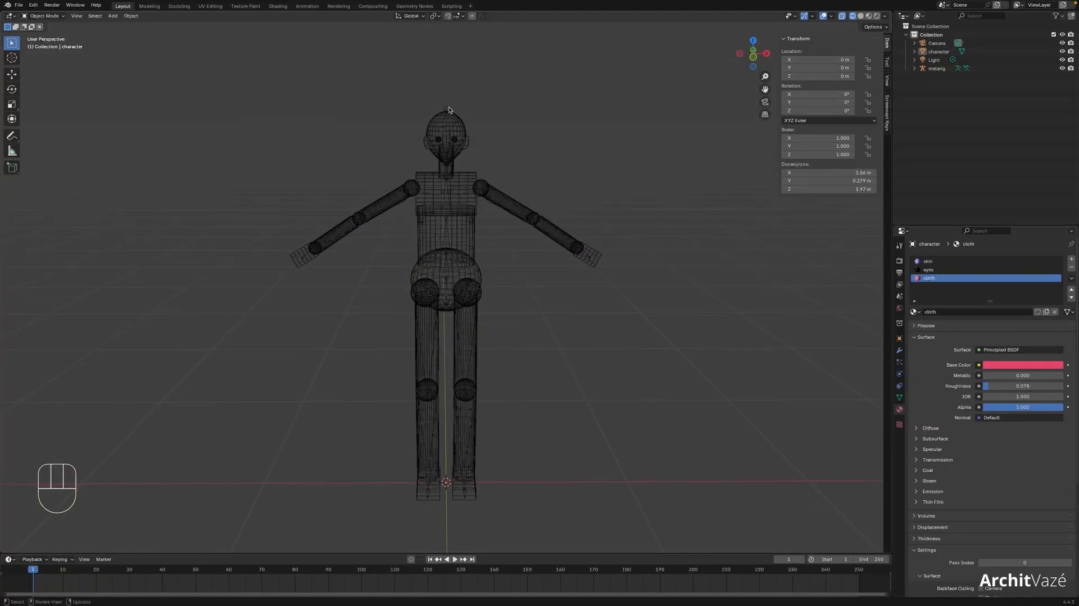
click(449, 110)
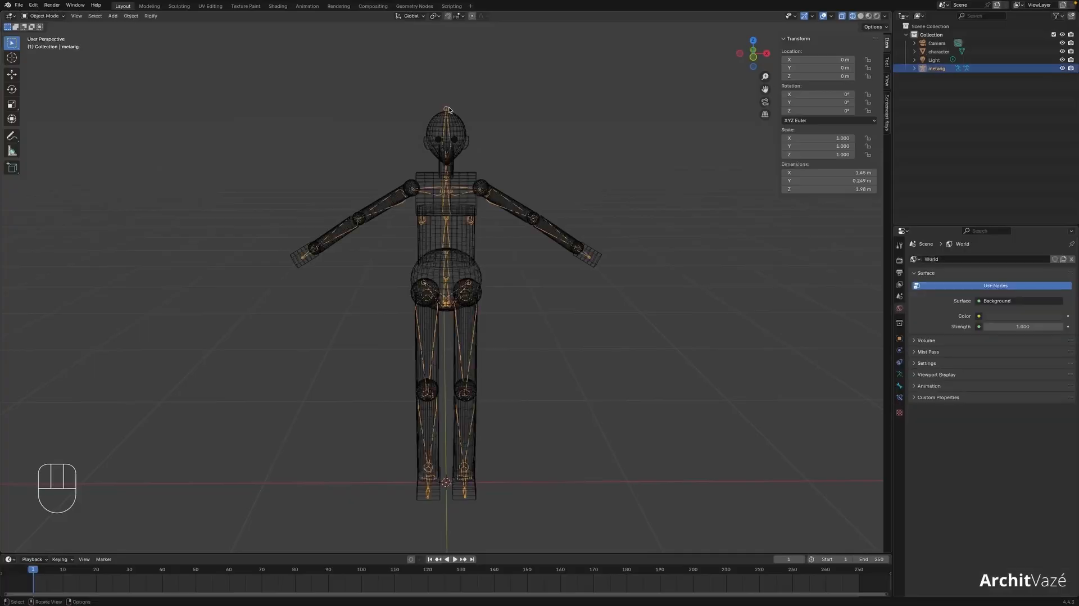
click(899, 374)
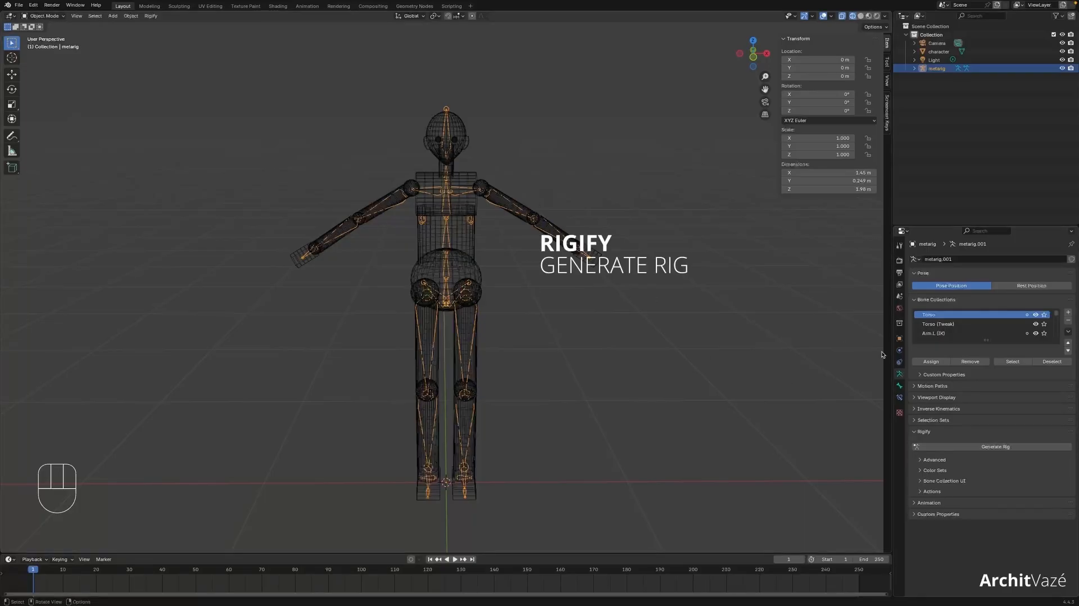
click(963, 446)
middle_drag(609, 229, 497, 157)
key(shift+z)
click(497, 163)
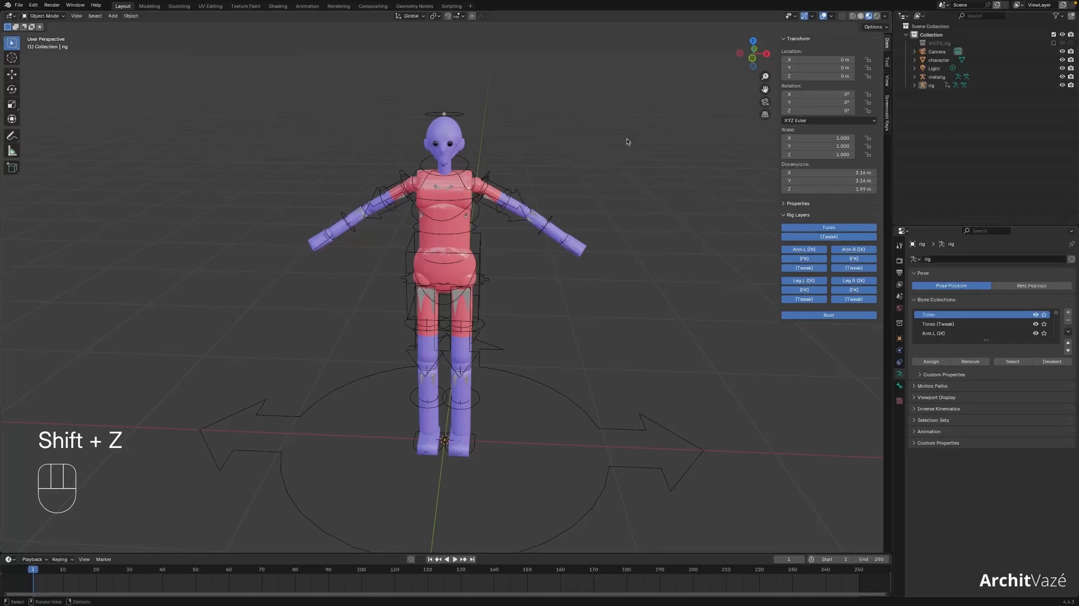
middle_drag(628, 142, 641, 144)
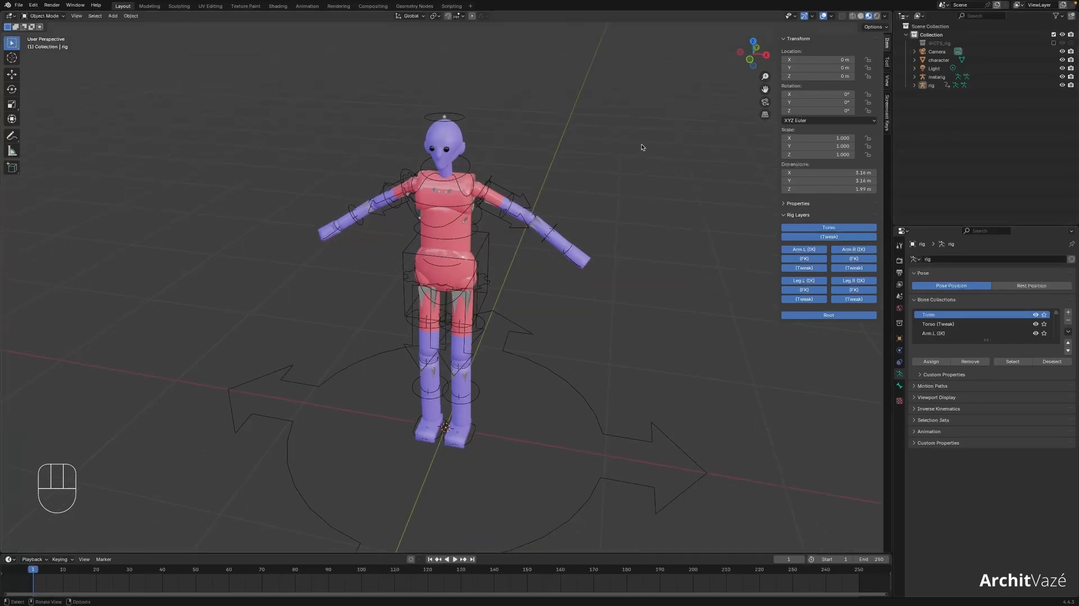
- Switch to wireframe display and hide the meta-rig in the viewport
click(1061, 77)
key(shift+z)
middle_drag(505, 173, 451, 98)
click(444, 75)
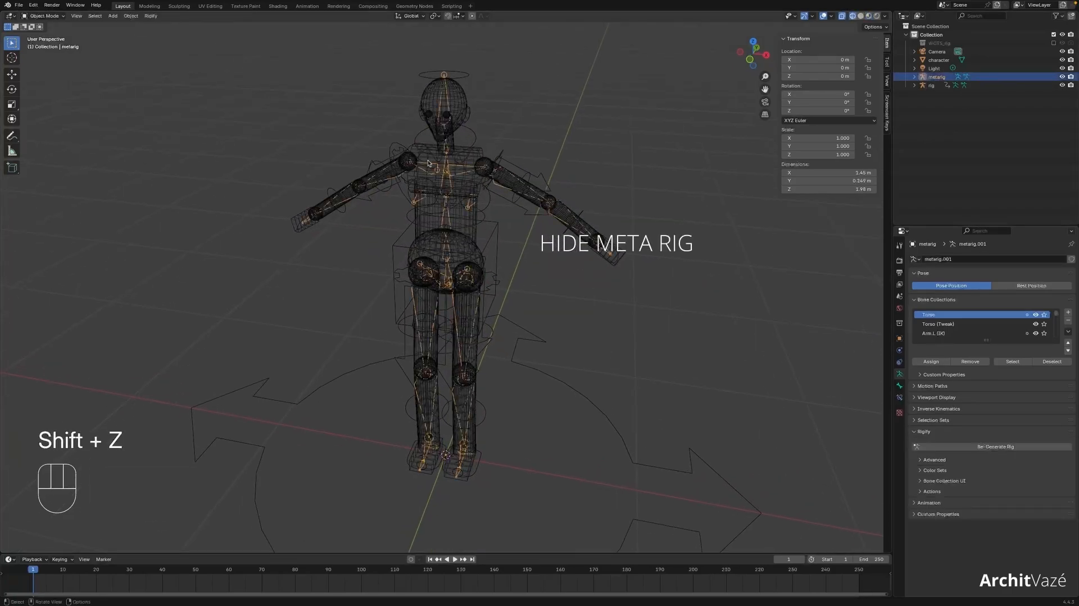
click(1061, 77)
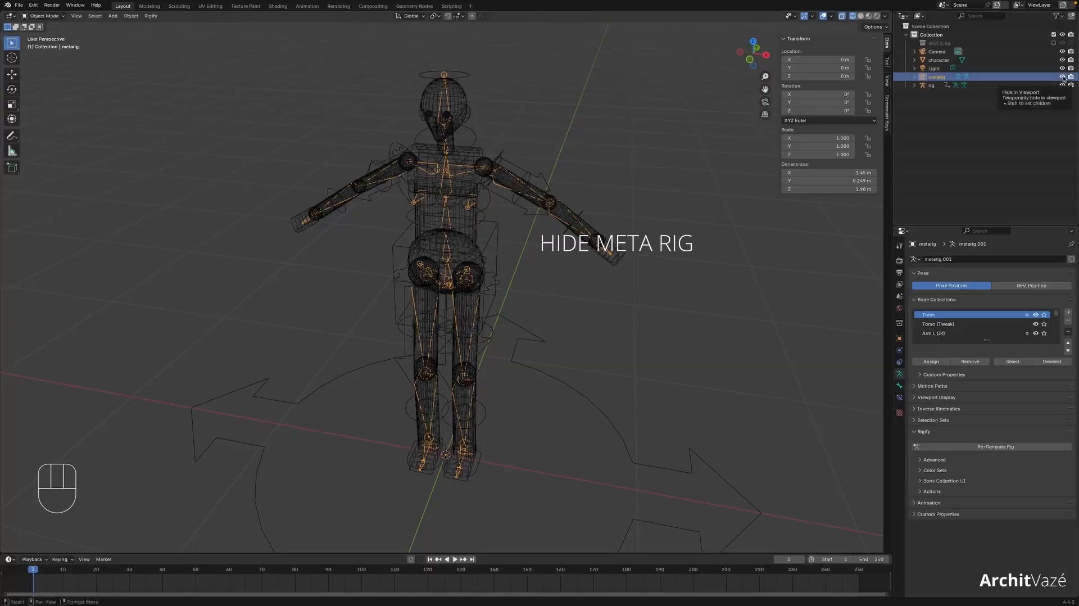
click(1062, 77)
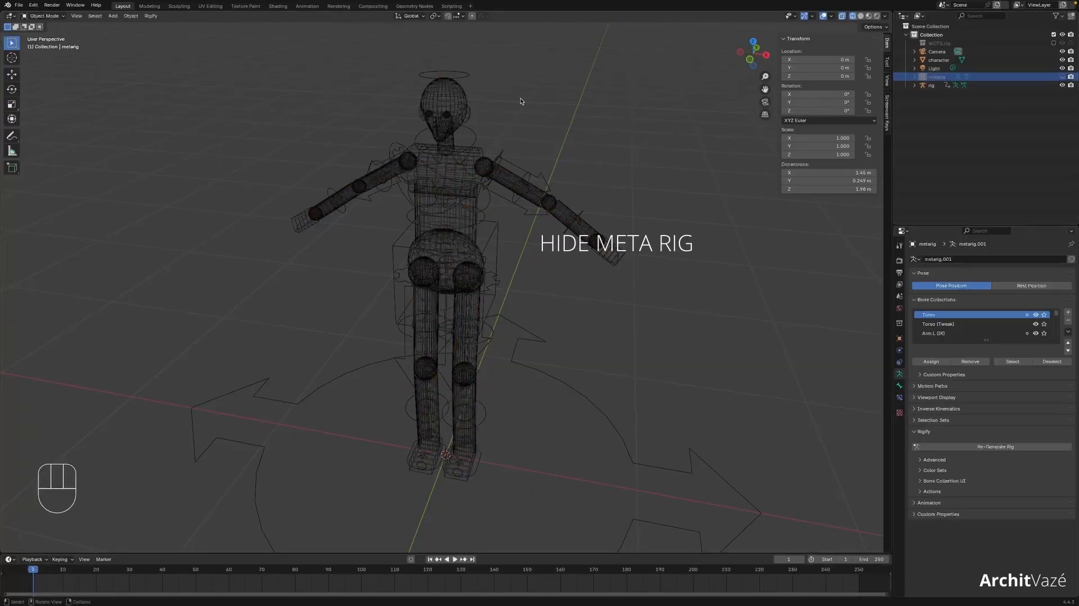
- Parent the character mesh to the generated rig with automatic weights
click(454, 99)
middle_drag(456, 99, 494, 110)
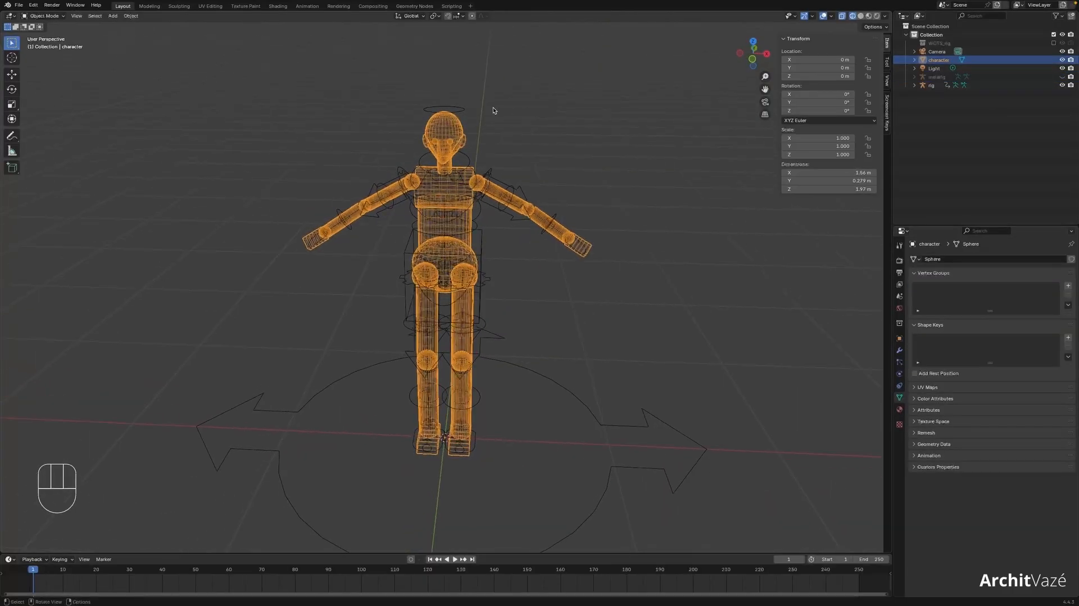
shift+click(462, 109)
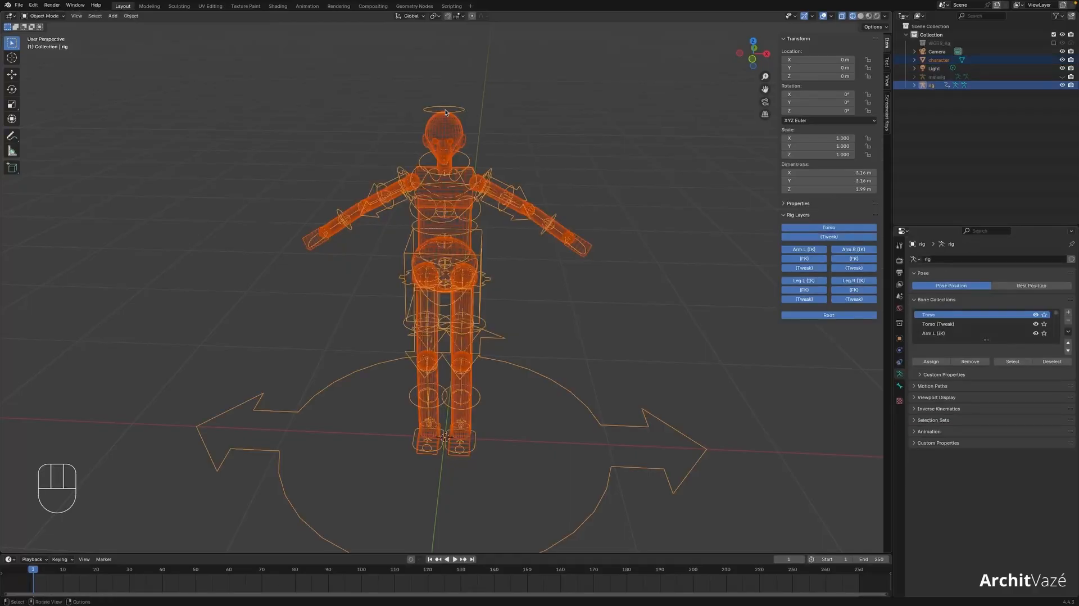
shift+middle_drag(564, 144, 570, 123)
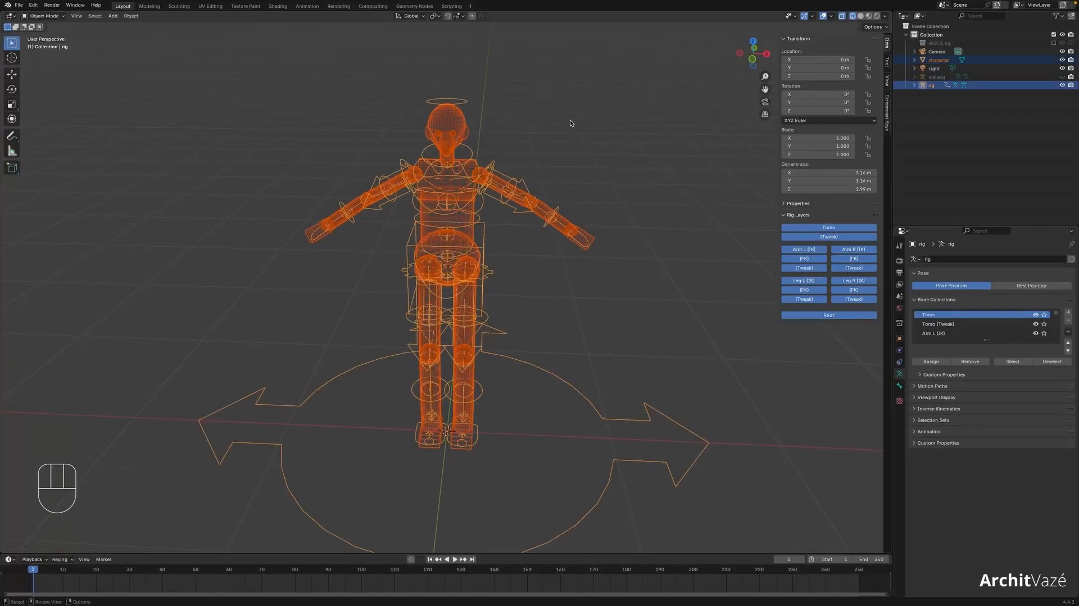
key(ctrl+p)
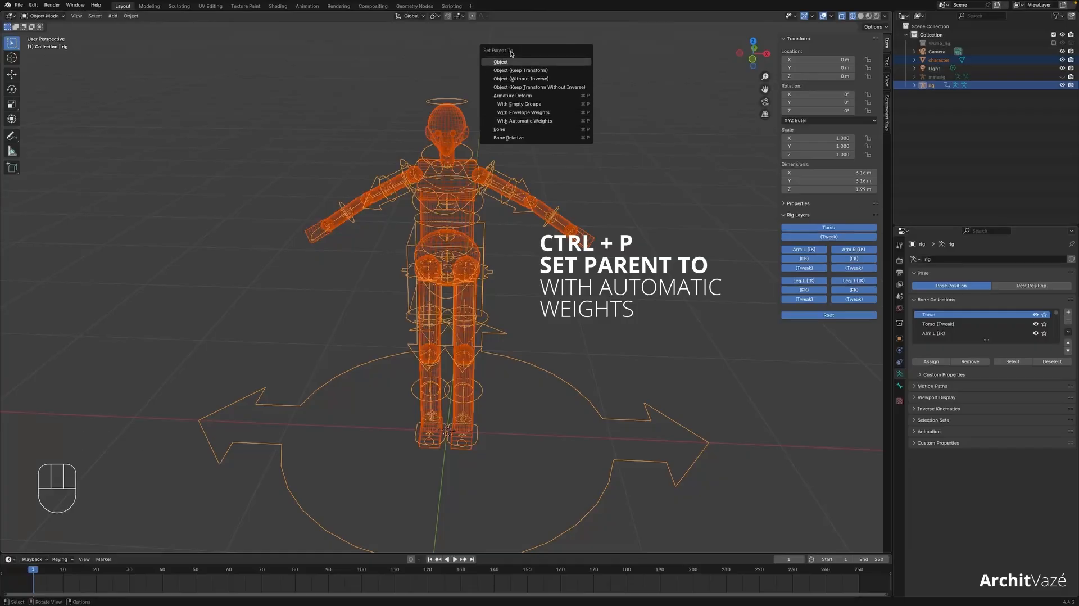
click(532, 122)
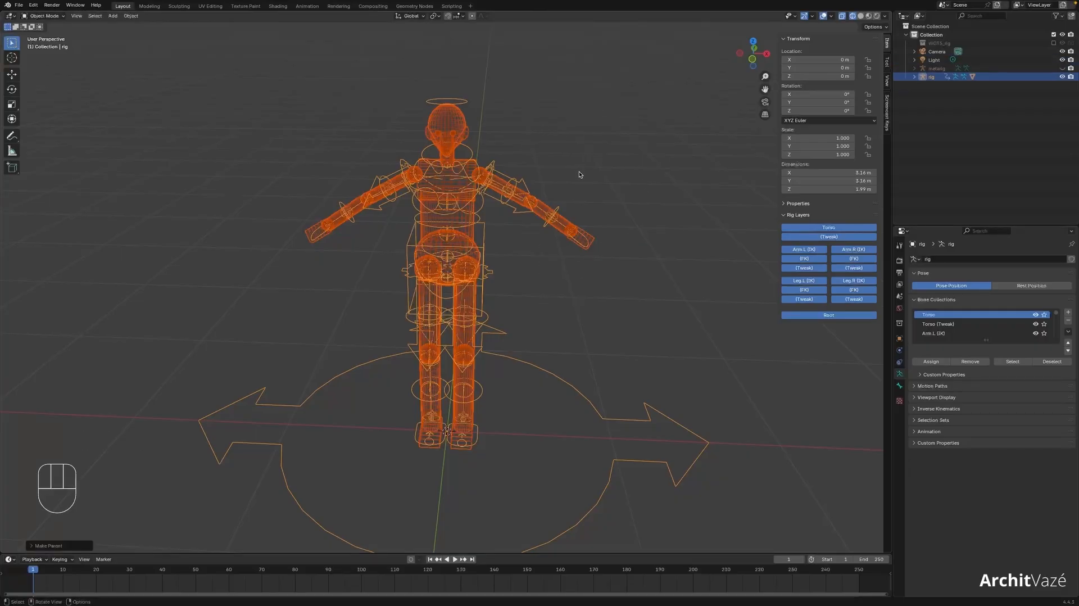
- Test-move the rig in shaded display to check that the character follows, then cancel the move
click(549, 180)
click(526, 183)
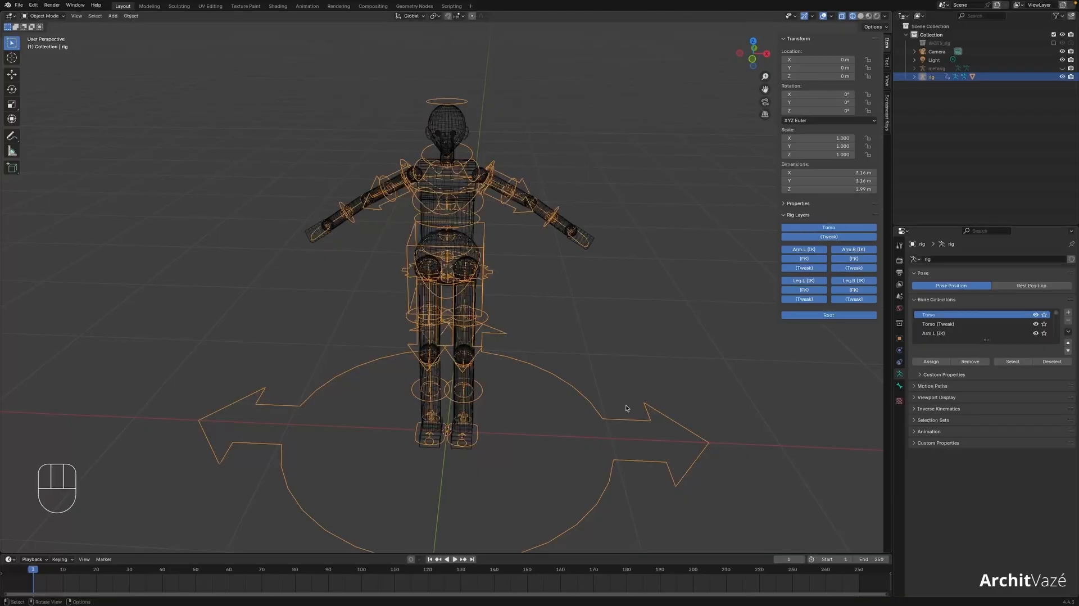
key(shift+z)
key(g)
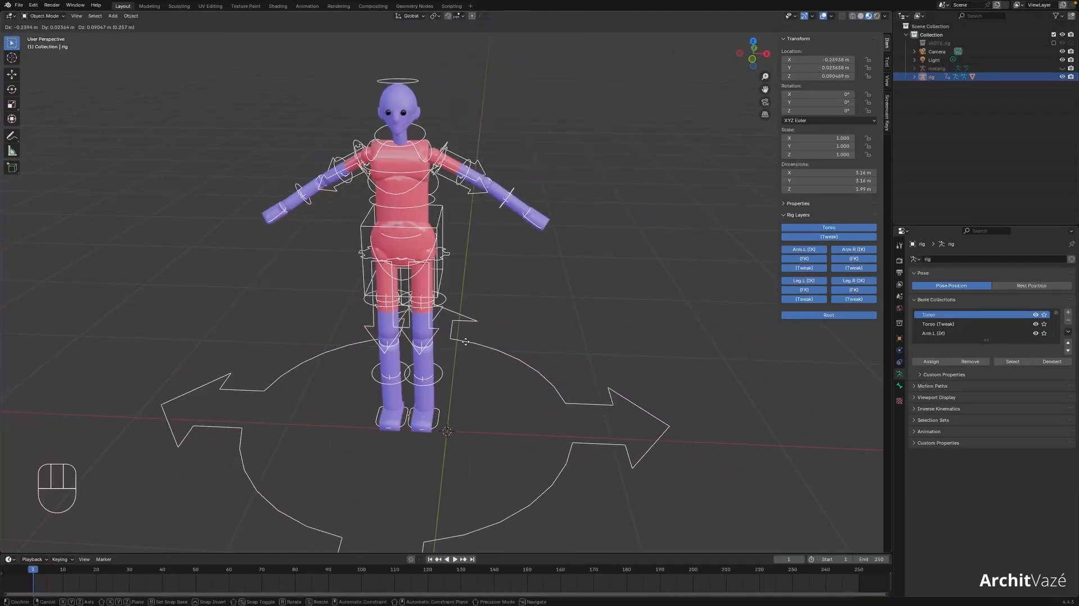
right_click(466, 342)
- Switch the generated rig from Object Mode to Pose Mode
click(554, 350)
shift+click(551, 373)
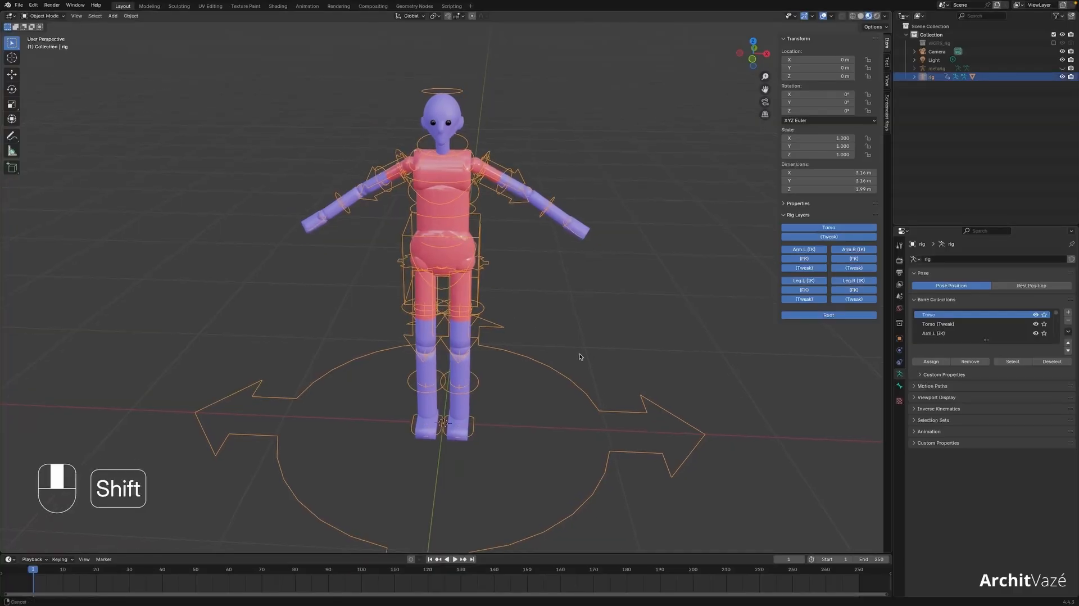
click(40, 17)
click(50, 45)
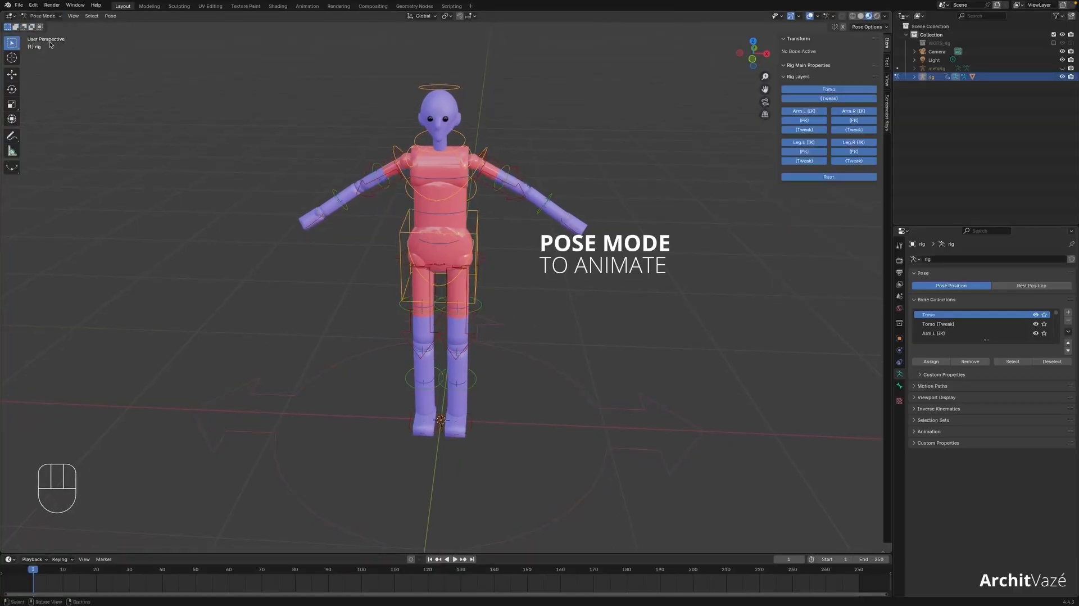
- Test the left hand IK control by moving it toward the body, then cancel the move
key(shift+z)
click(574, 226)
middle_drag(574, 228, 581, 254)
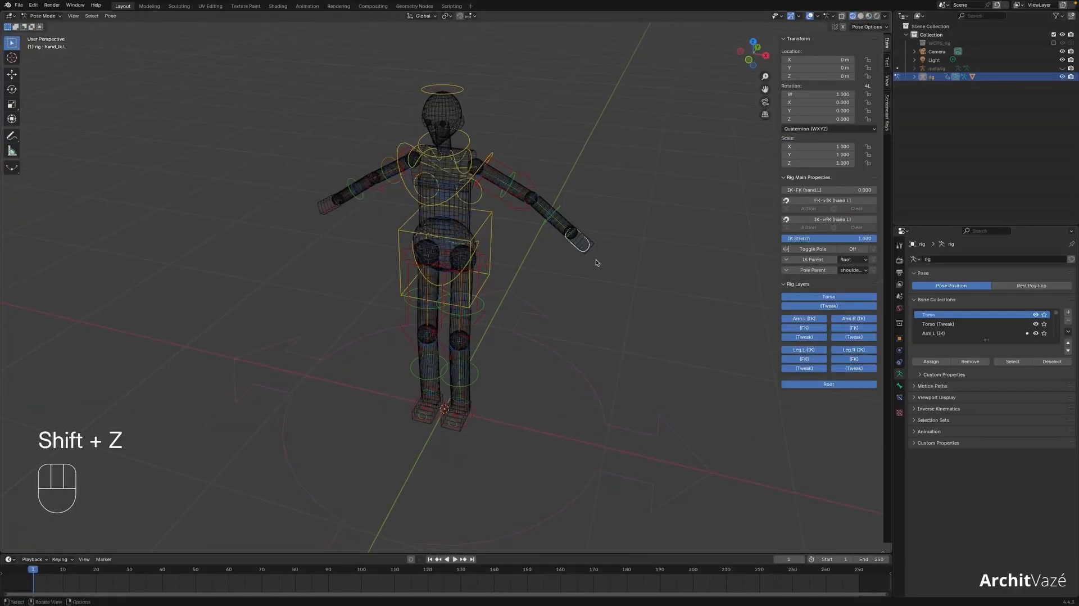
key(shift+z)
key(g)
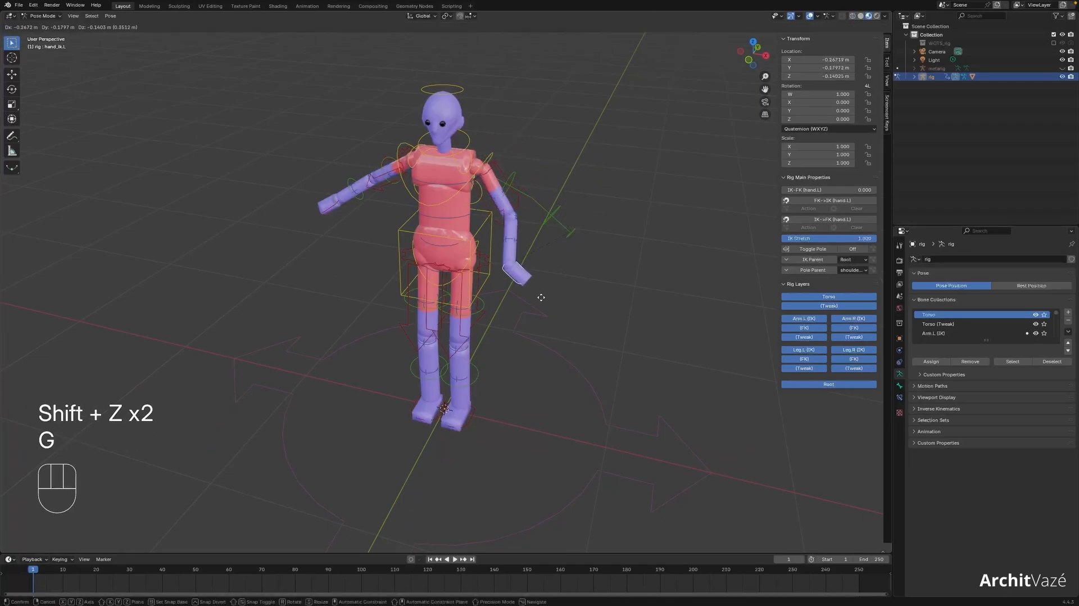
right_click(551, 229)
- Test the left foot IK control by lifting the foot up behind the body, then cancel the move
middle_drag(548, 232, 449, 222)
click(432, 436)
key(g)
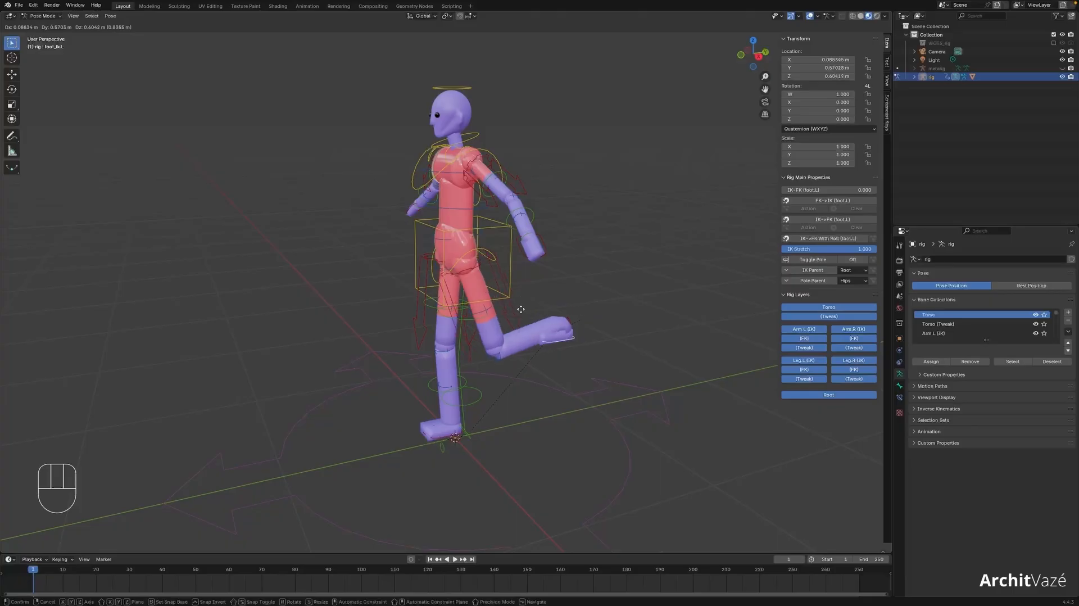
right_click(359, 326)
- Test the hips control with a short move, then cancel it
middle_drag(372, 331, 488, 336)
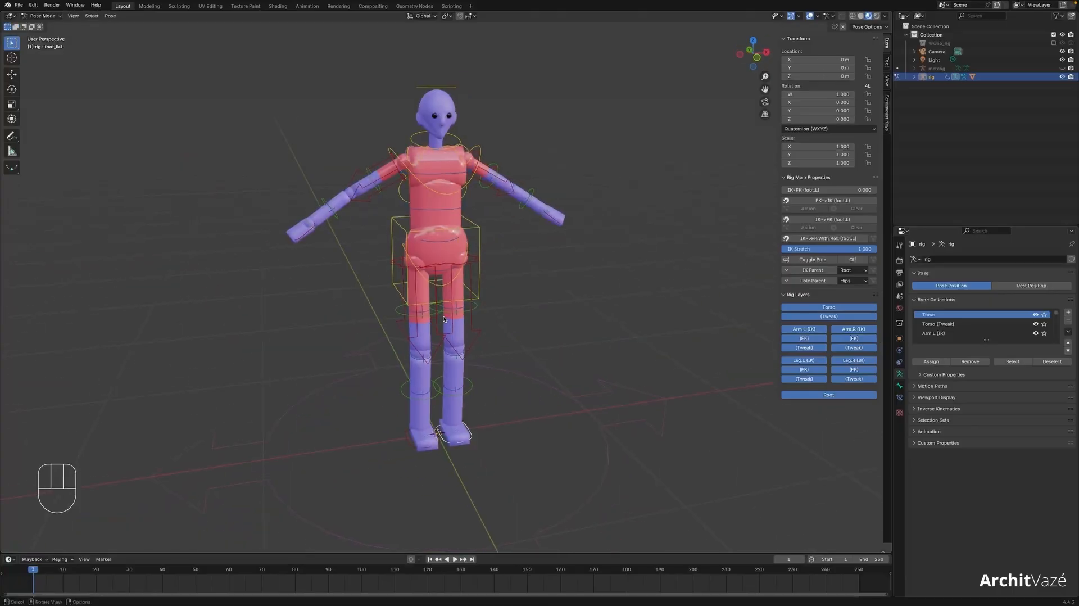
click(455, 280)
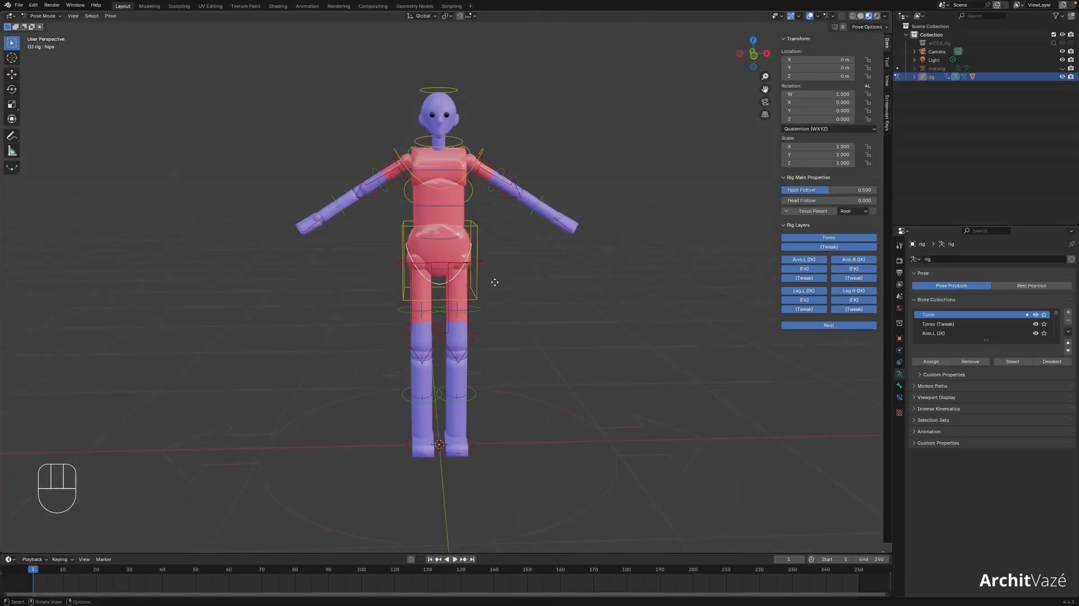
key(g)
right_click(471, 269)
- Test the torso and chest controls with a short rotation of each, cancelling both rotations
click(478, 256)
key(r)
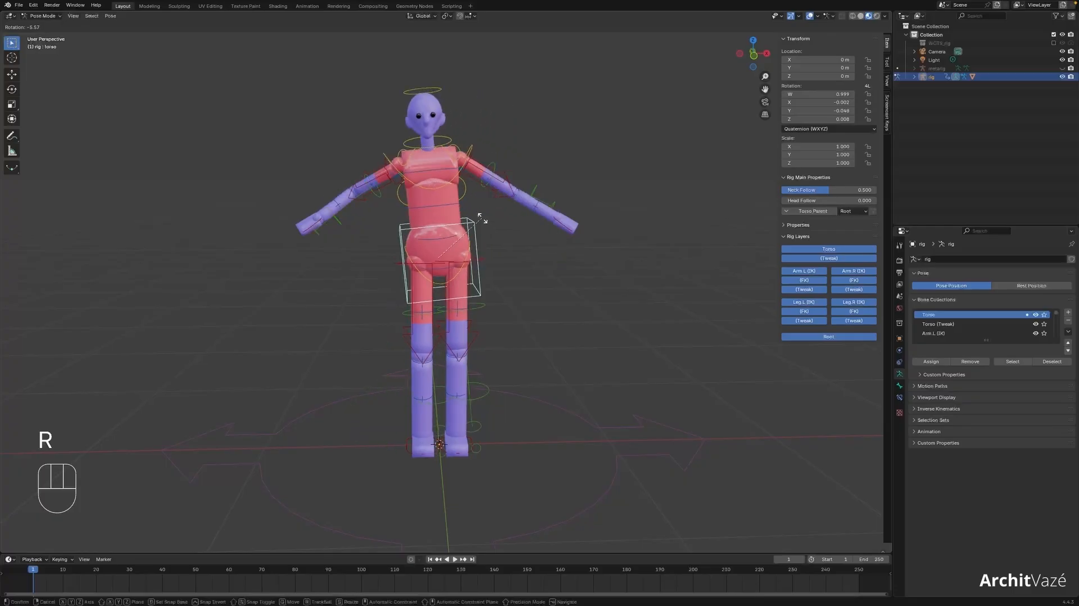
right_click(481, 217)
click(479, 161)
key(r)
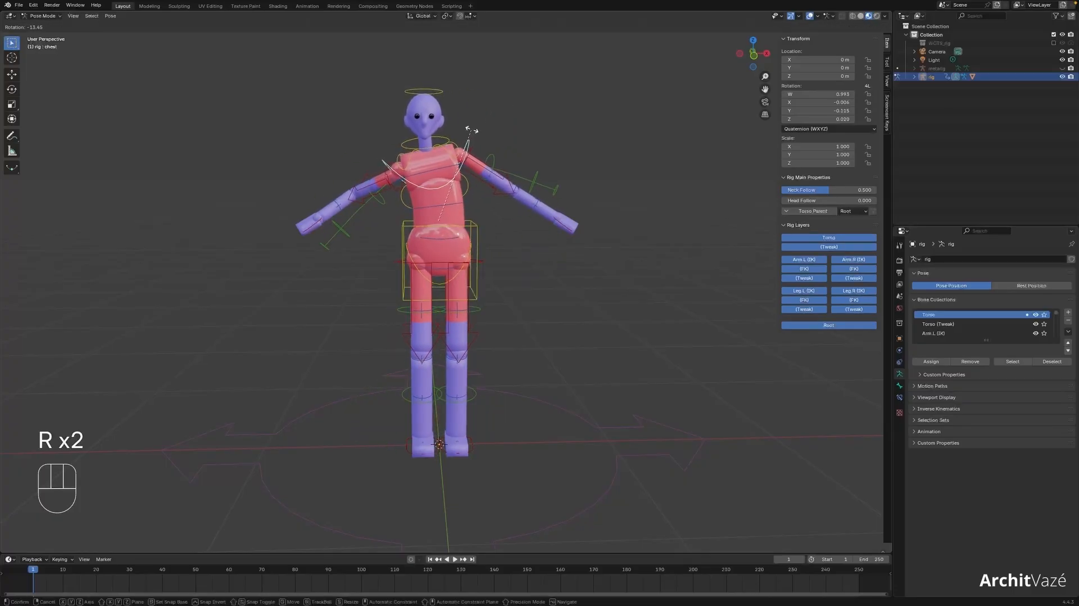
right_click(473, 134)
- Examine the rig controls around the character from several angles in both wireframe and shaded display
shift+middle_drag(490, 135, 493, 160)
mouse_move(494, 160)
super+middle_down()
mouse_move(492, 135)
mouse_move(490, 152)
super+middle_up()
mouse_move(475, 155)
shift+middle_down()
mouse_move(503, 167)
mouse_move(403, 222)
shift+middle_up()
key(shift+z)
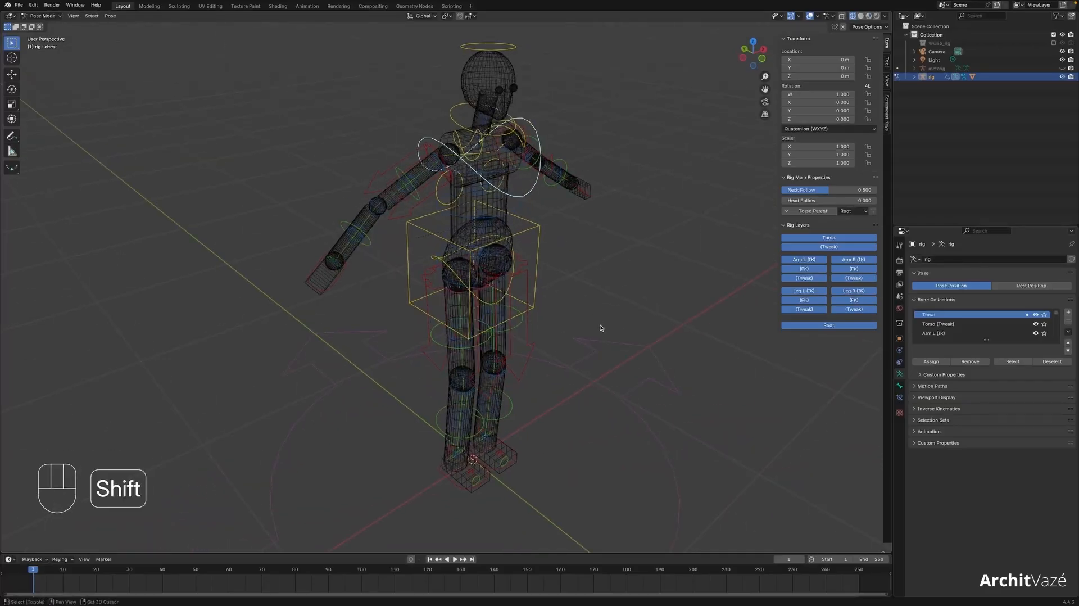
shift+middle_drag(583, 174, 876, 82)
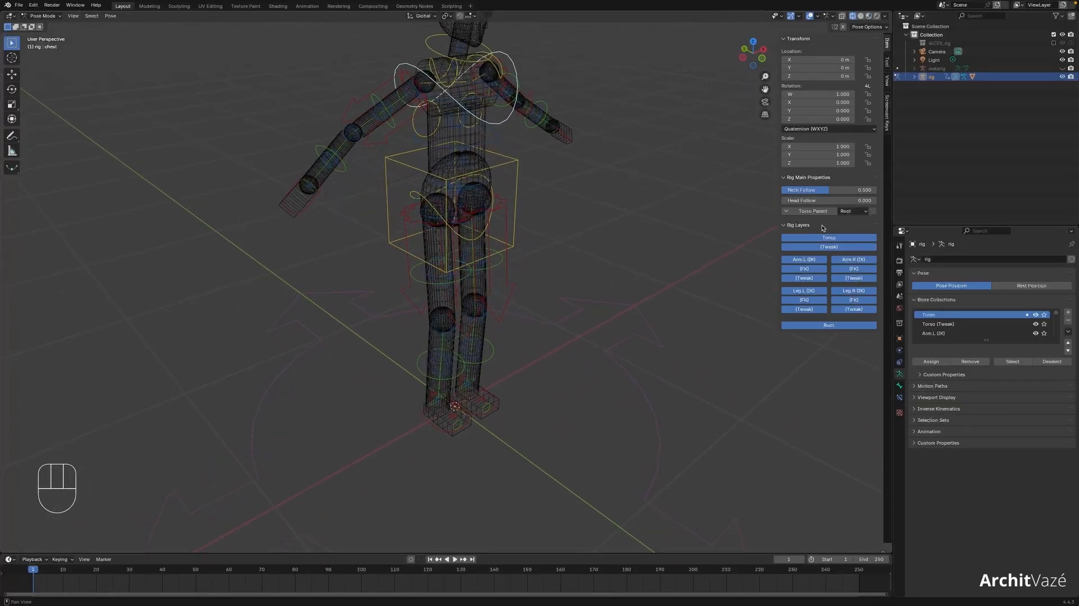
key(shift+z)
shift+middle_drag(547, 242, 498, 285)
shift+middle_drag(500, 462, 508, 415)
middle_drag(508, 415, 521, 414)
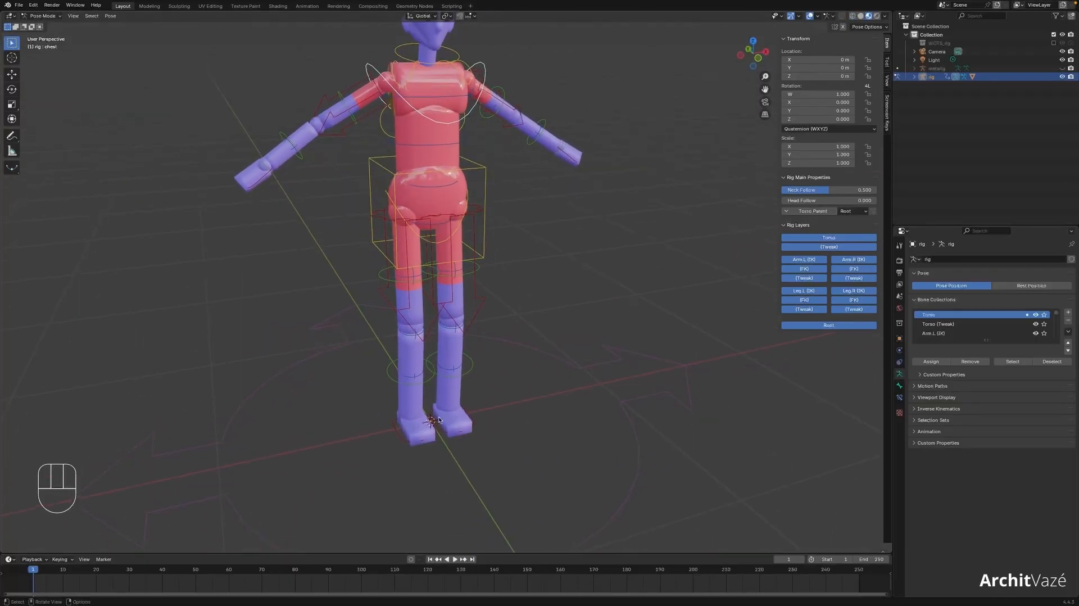
shift+middle_drag(516, 289, 510, 324)
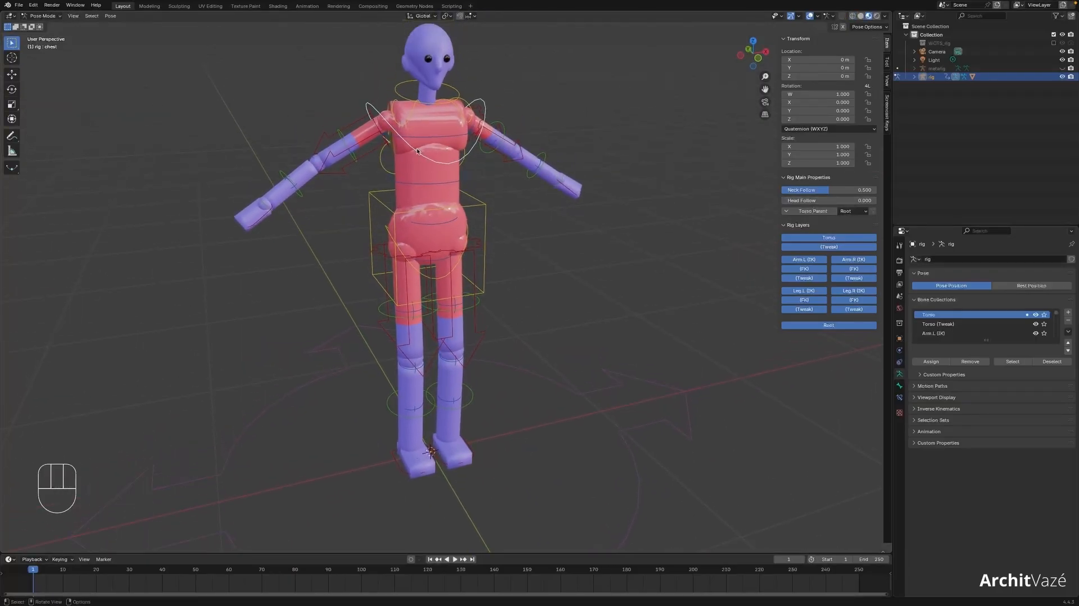
shift+middle_drag(339, 136, 405, 209)
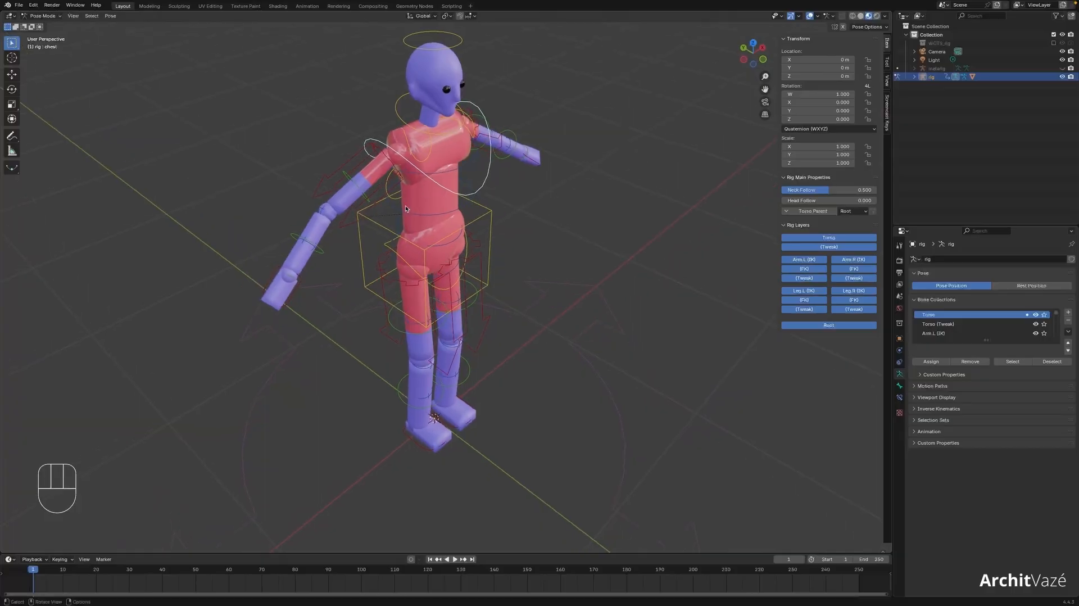
- Test the right hand IK control by raising the hand twice to bend the elbow, cancelling each move
click(290, 302)
middle_drag(291, 302, 373, 269)
key(shift+z)
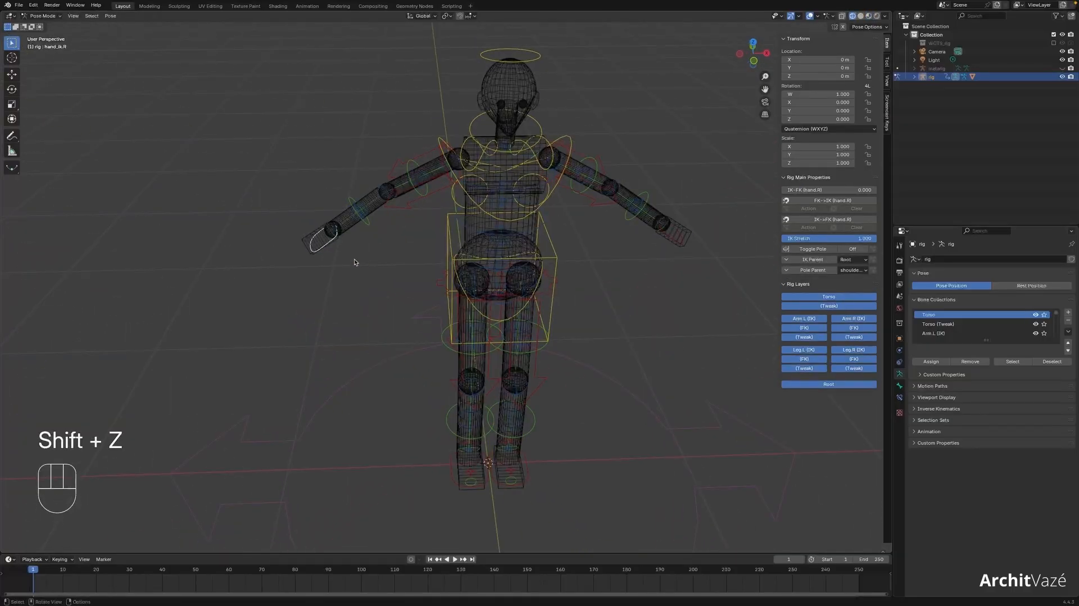
key(shift+z)
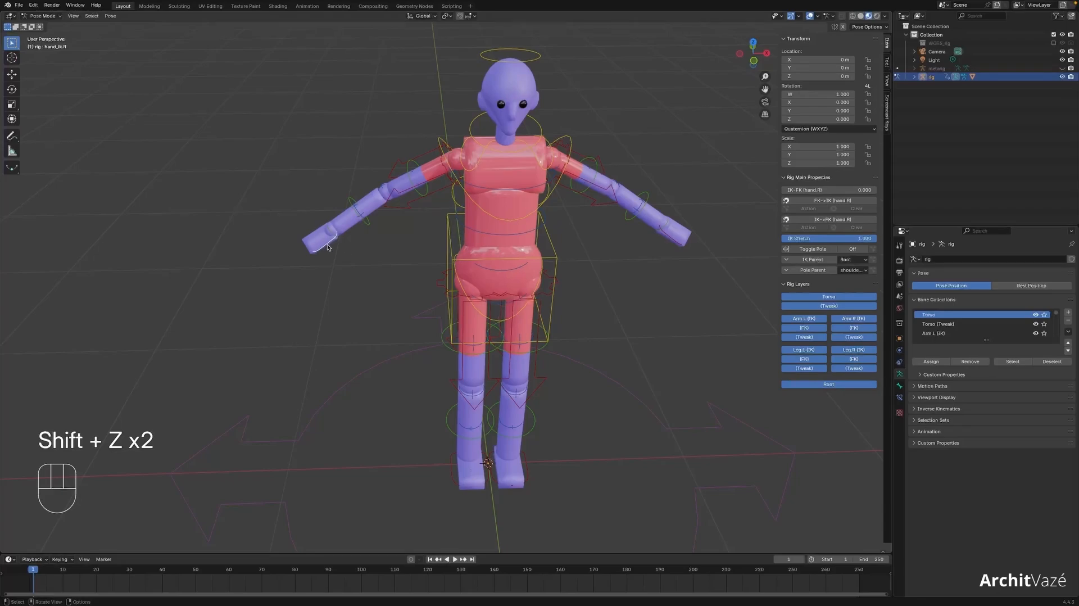
key(g)
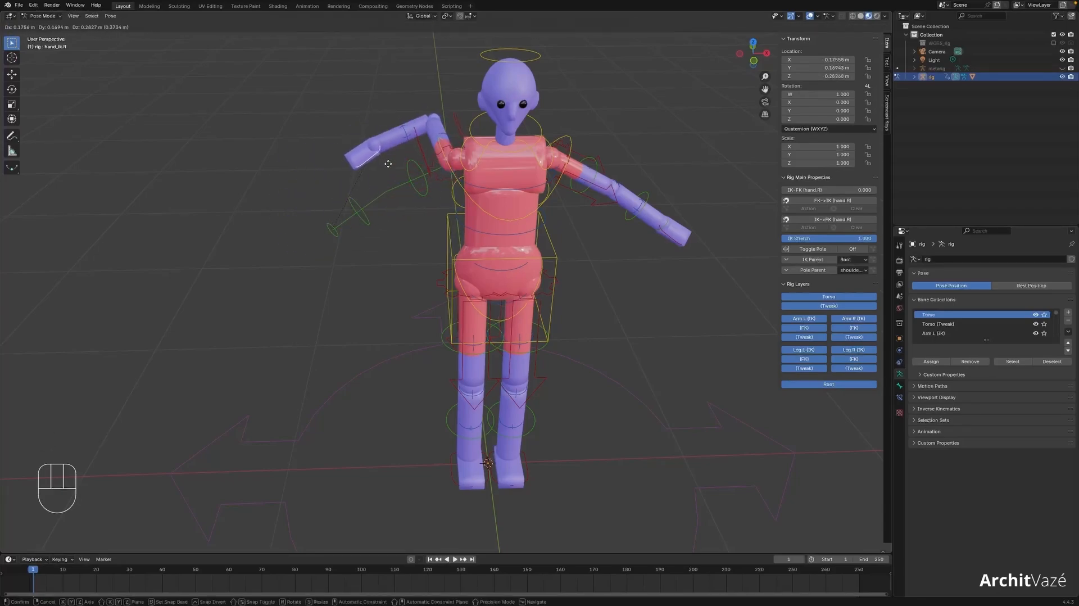
right_click(369, 216)
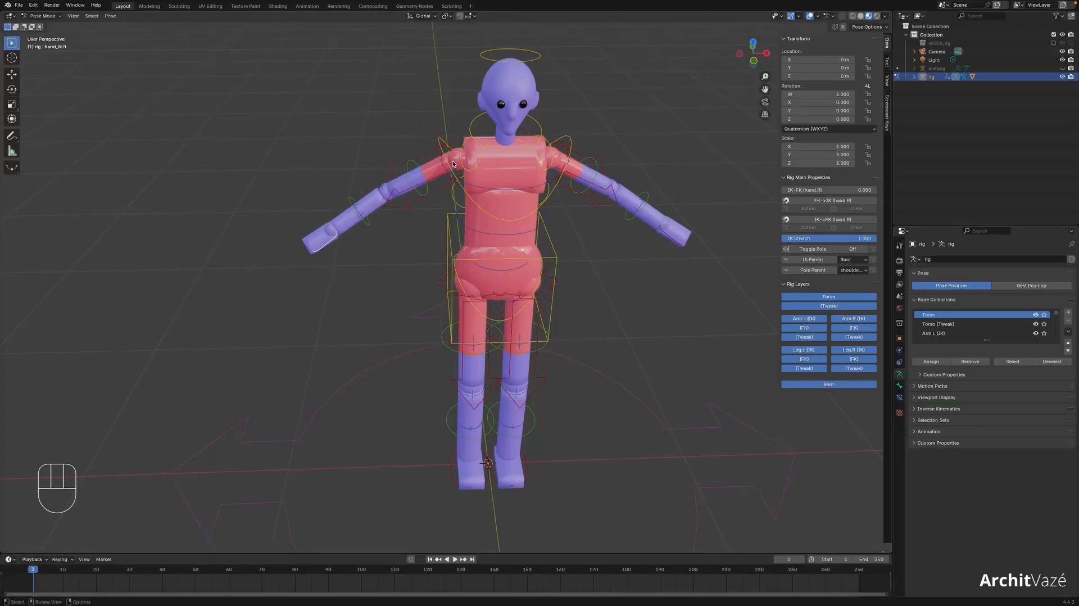
key(g)
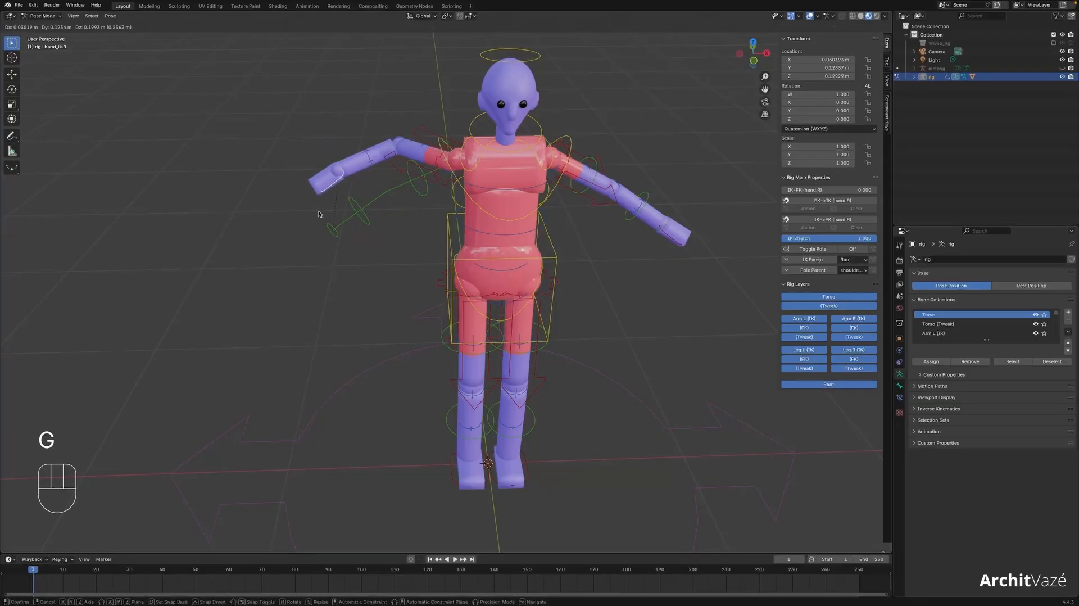
right_click(322, 246)
- Select the right upper arm FK control and set the right hand's IK-FK value to 1.000
middle_drag(322, 247, 443, 219)
click(407, 177)
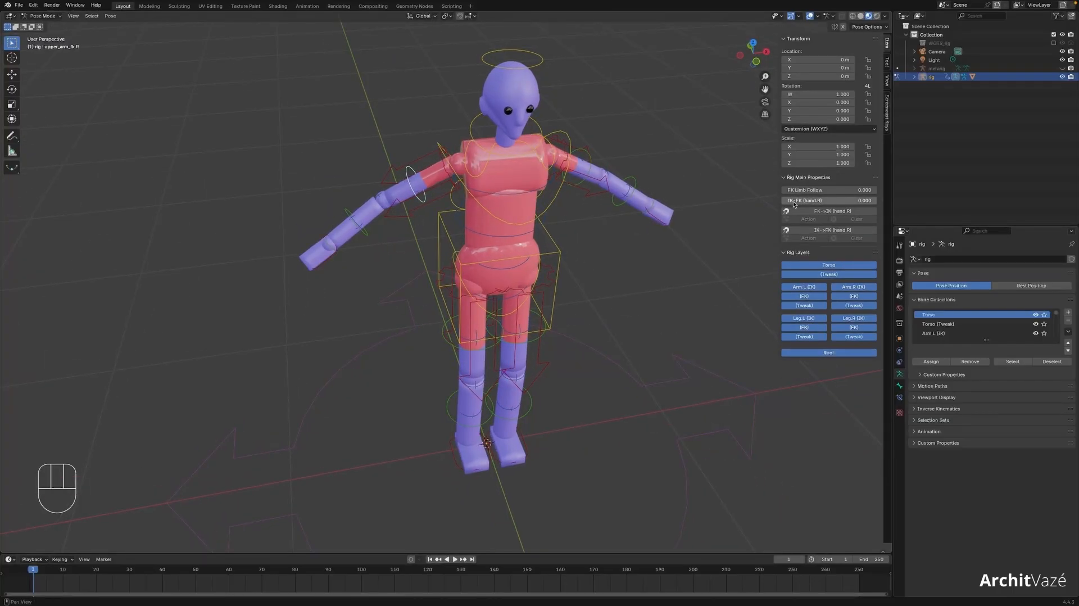
drag(794, 204, 794, 204)
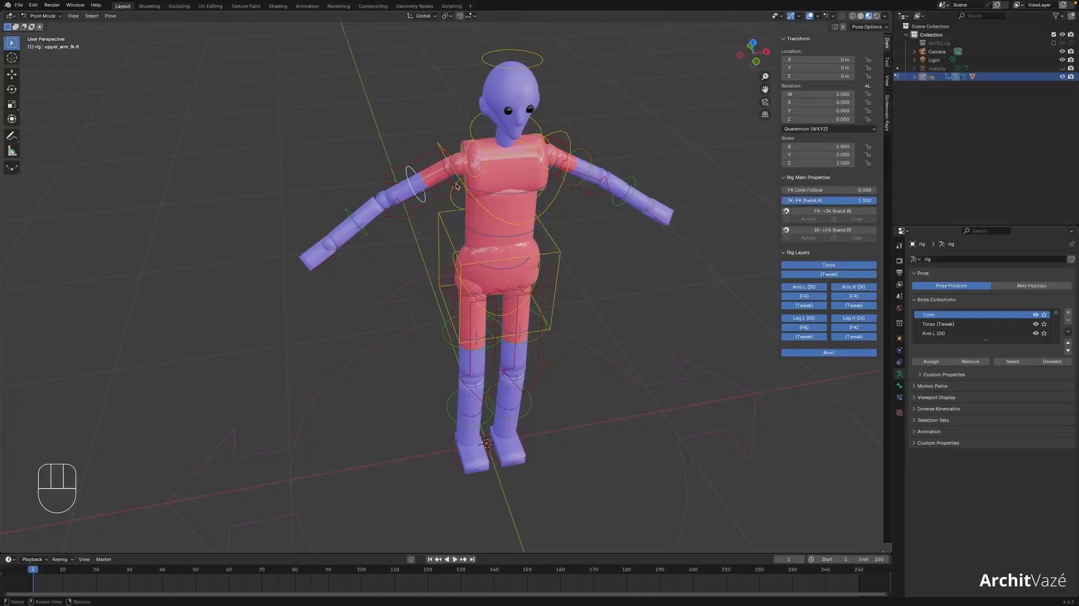
- Test the right hand FK control by trying to move it twice, cancelling each attempt
key(shift+z)
click(338, 251)
key(shift+z)
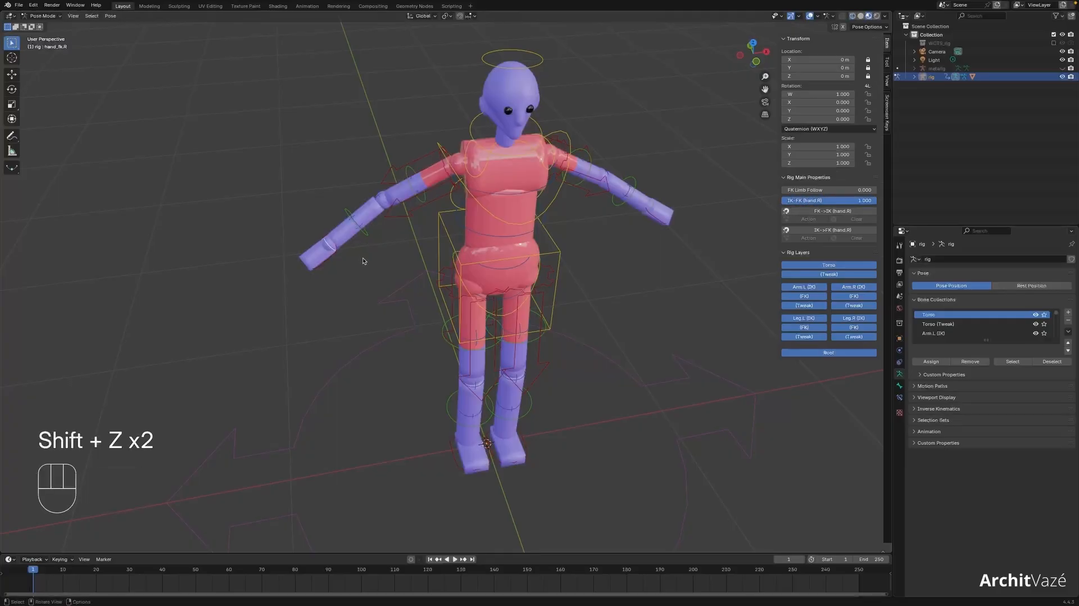
key(g)
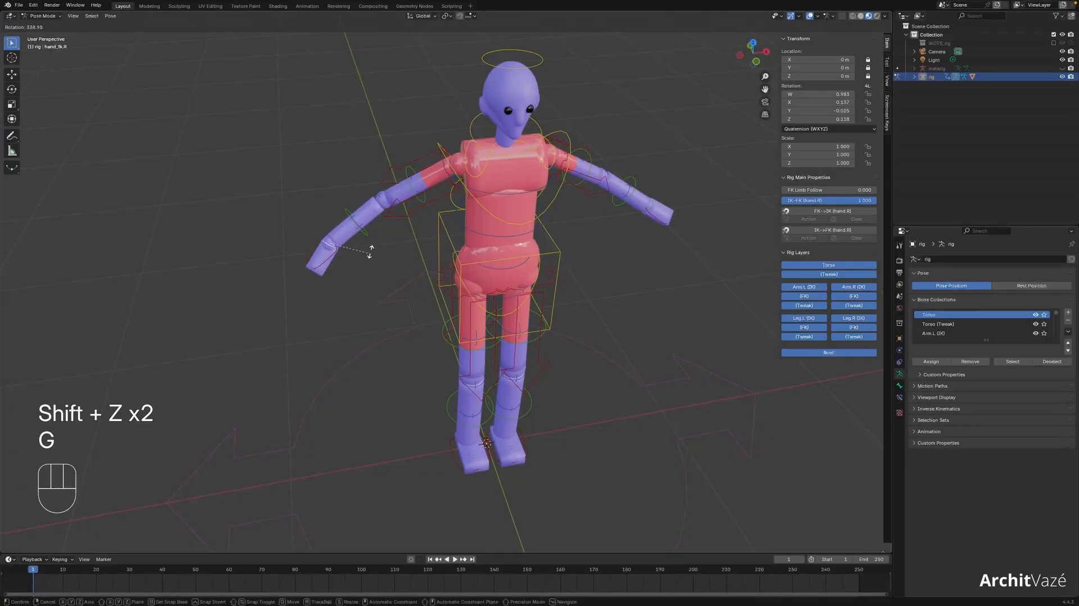
right_click(356, 252)
key(g)
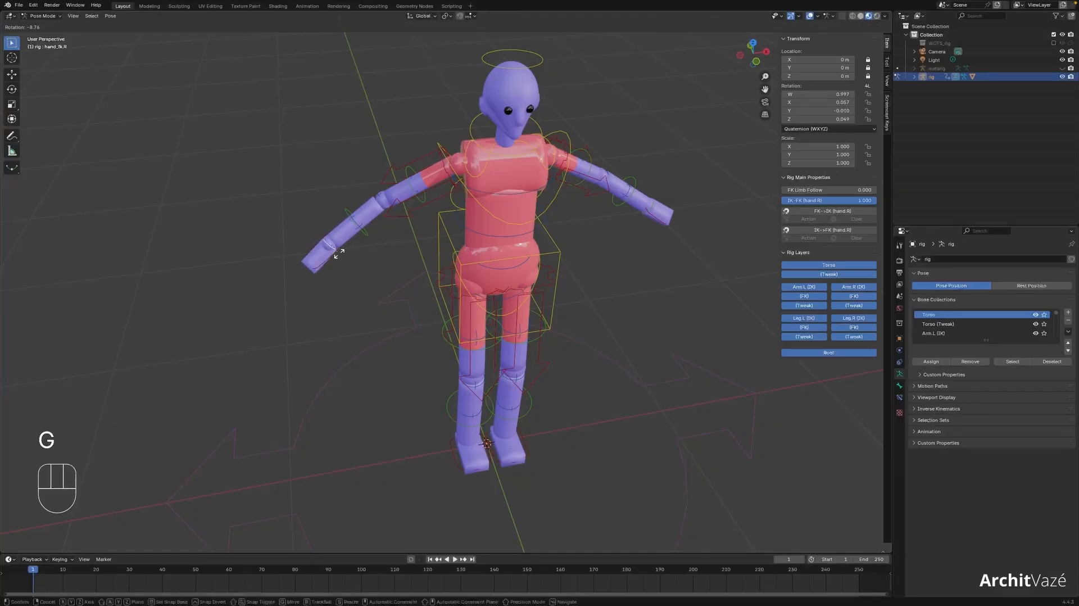
right_click(347, 252)
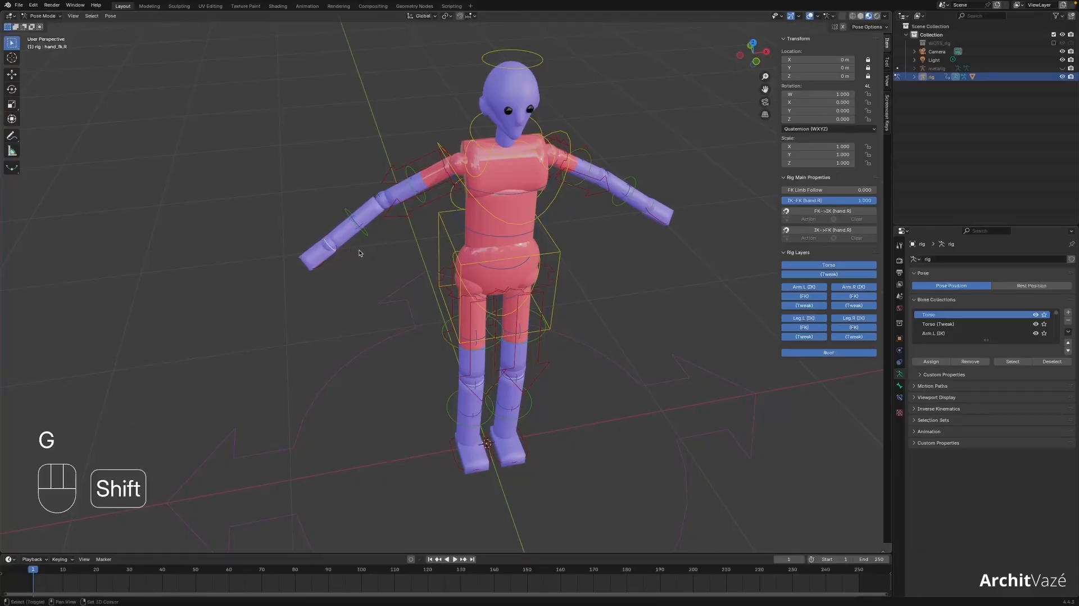
- Rotate the right upper arm, forearm and hand FK controls to raise the arm and bend the wrist toward the head
shift+middle_drag(362, 253, 366, 263)
middle_drag(367, 263, 344, 259)
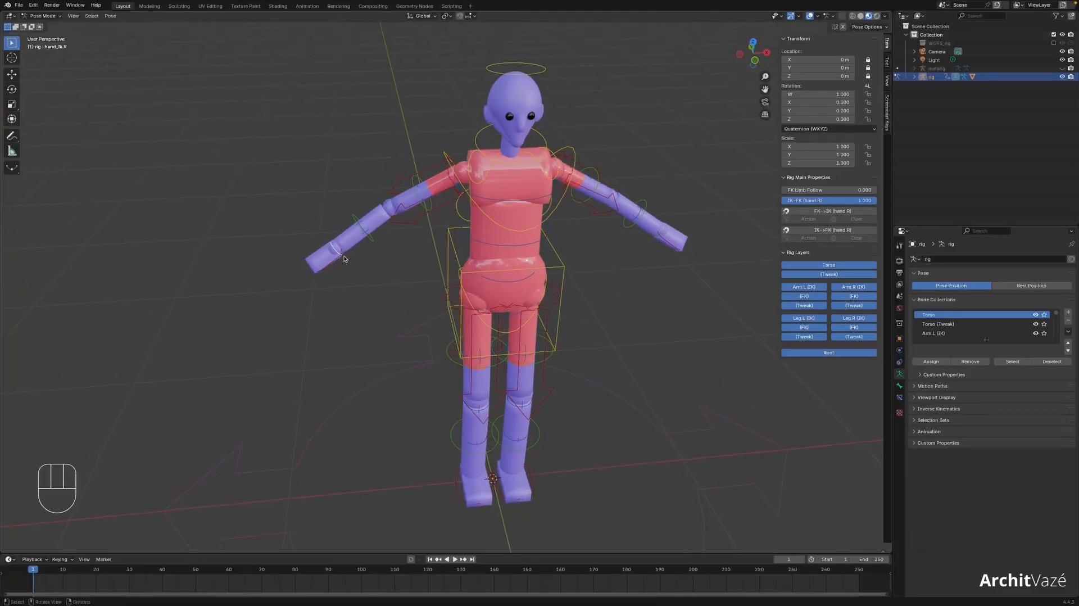
click(412, 185)
key(g)
key(r)
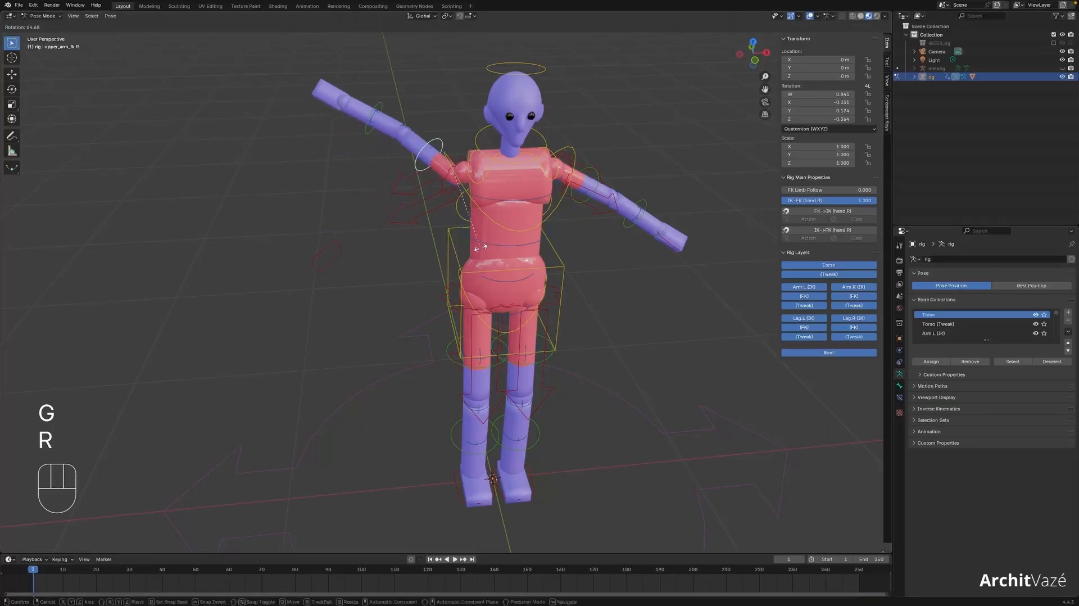
click(382, 94)
click(386, 102)
key(r)
click(431, 85)
click(424, 65)
key(r)
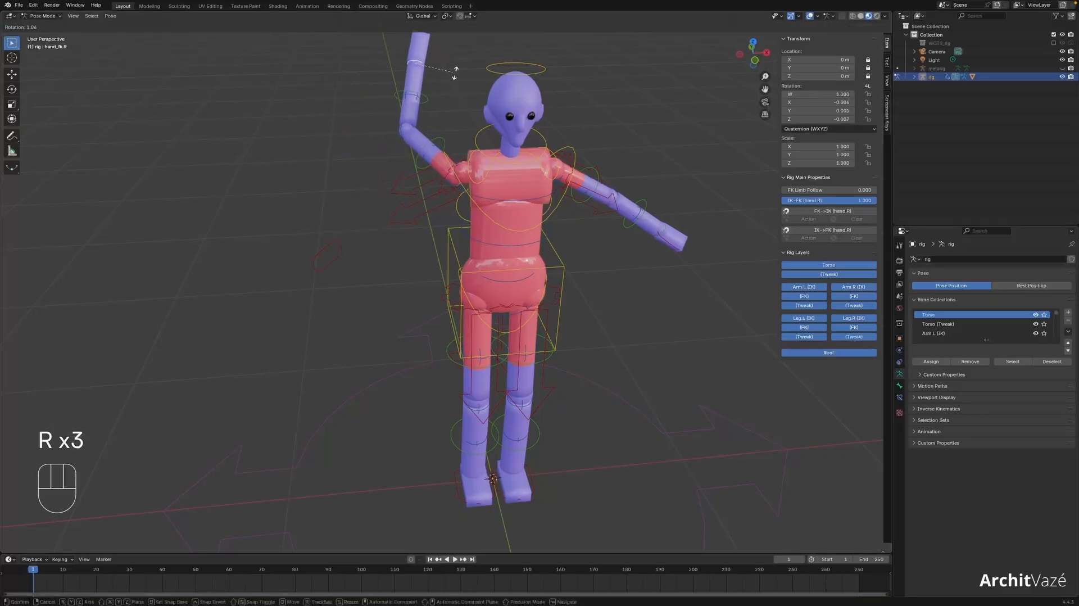
click(436, 120)
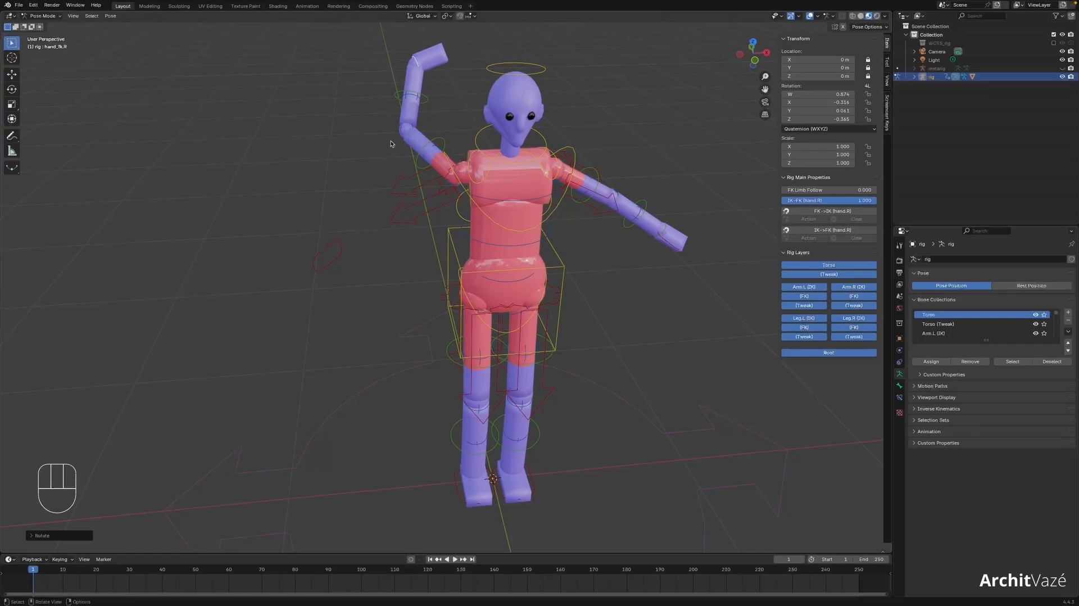
middle_drag(391, 143, 413, 137)
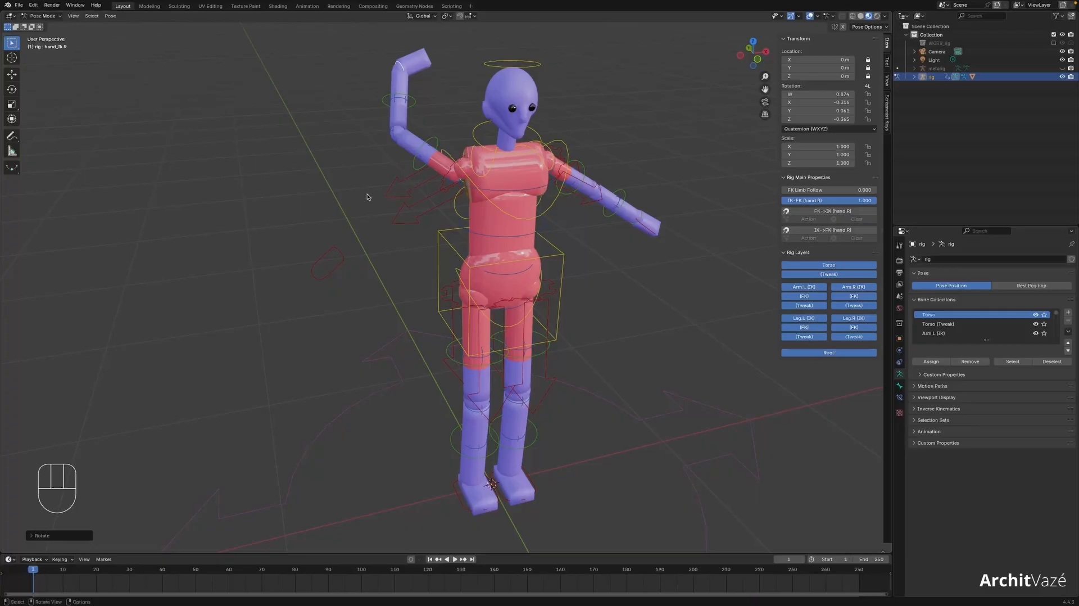
- Undo the FK rotations of the right hand, forearm and upper arm
key(super+z)
key(super+z)
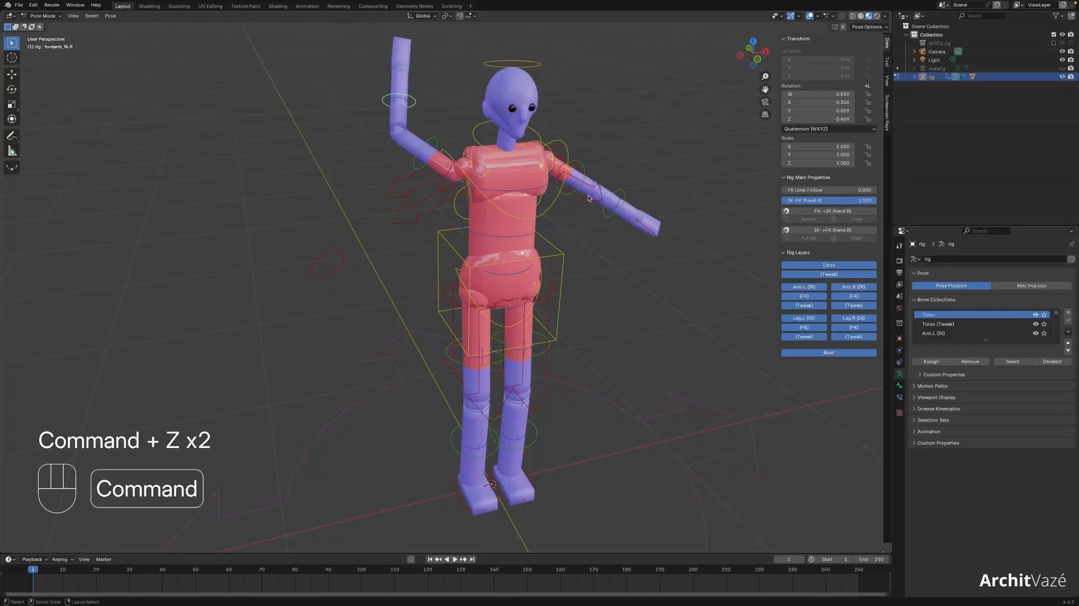
key(super+z)
key(super+z)
key(super+z)
- Test the right upper arm FK control by lowering the arm and swinging it forward in side view, then undo the rotations
middle_drag(404, 194, 522, 231)
key(r)
click(476, 224)
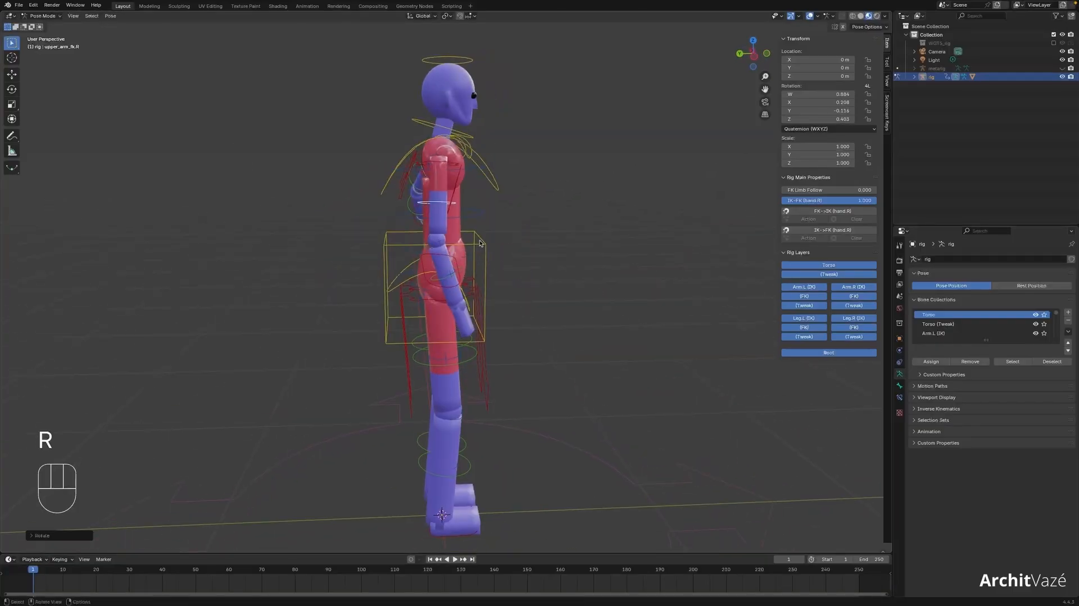
key(r)
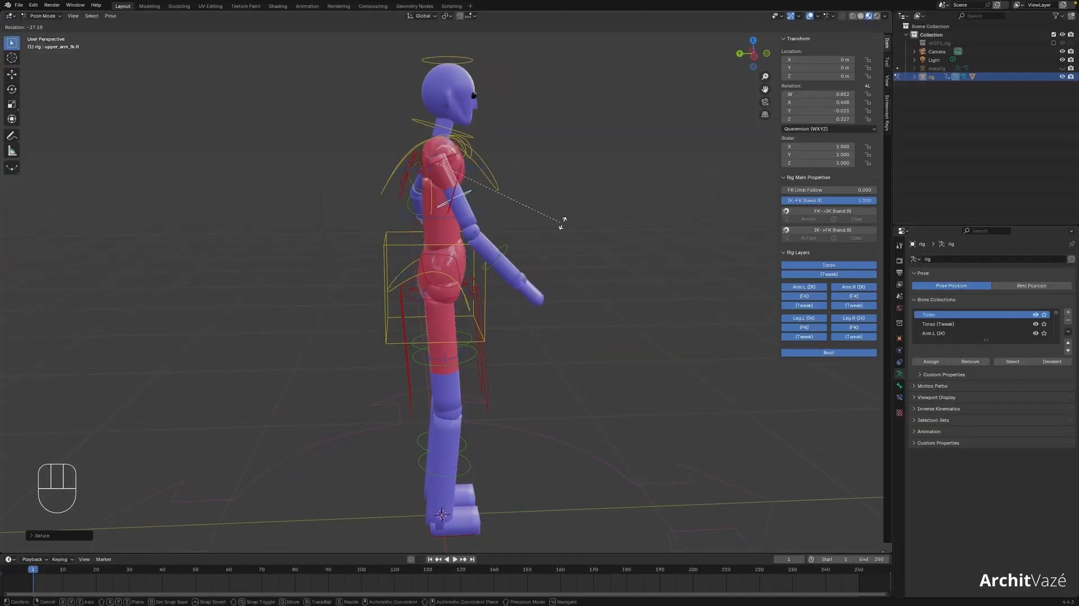
click(554, 230)
middle_drag(558, 222, 617, 201)
key(super+z)
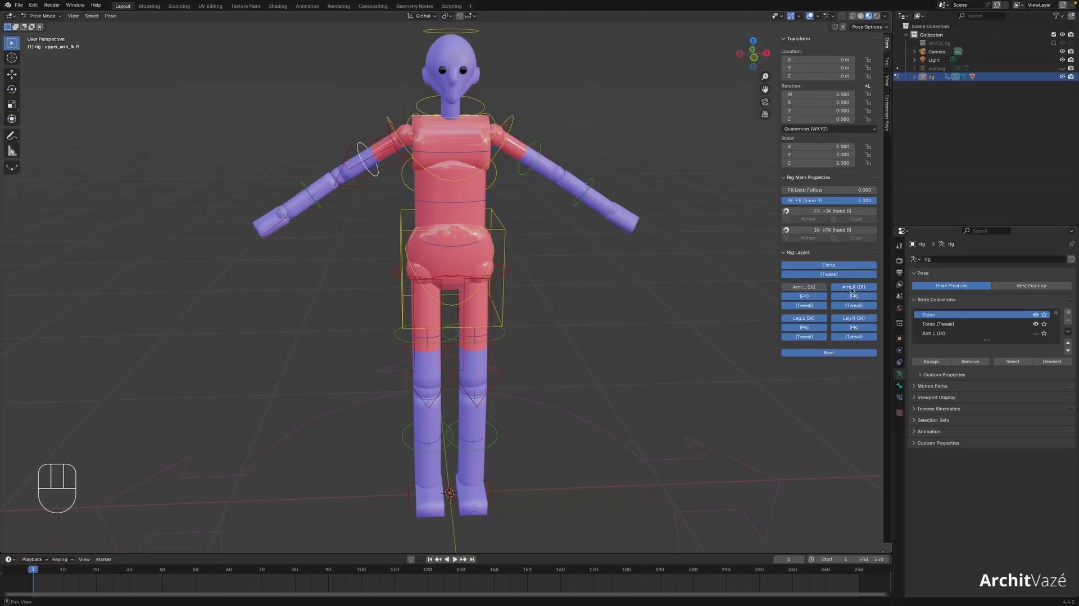
- Hide the IK control layers of the left and right arms and display the character in wireframe
key(shift+z)
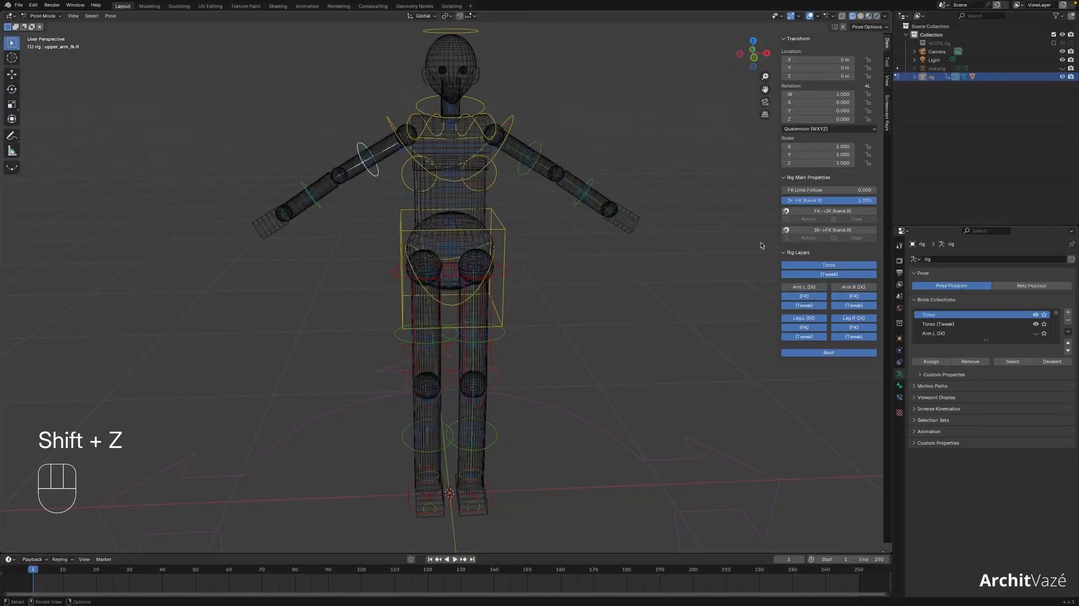
drag(867, 290, 809, 288)
middle_drag(601, 211, 647, 231)
super+middle_drag(523, 236, 520, 214)
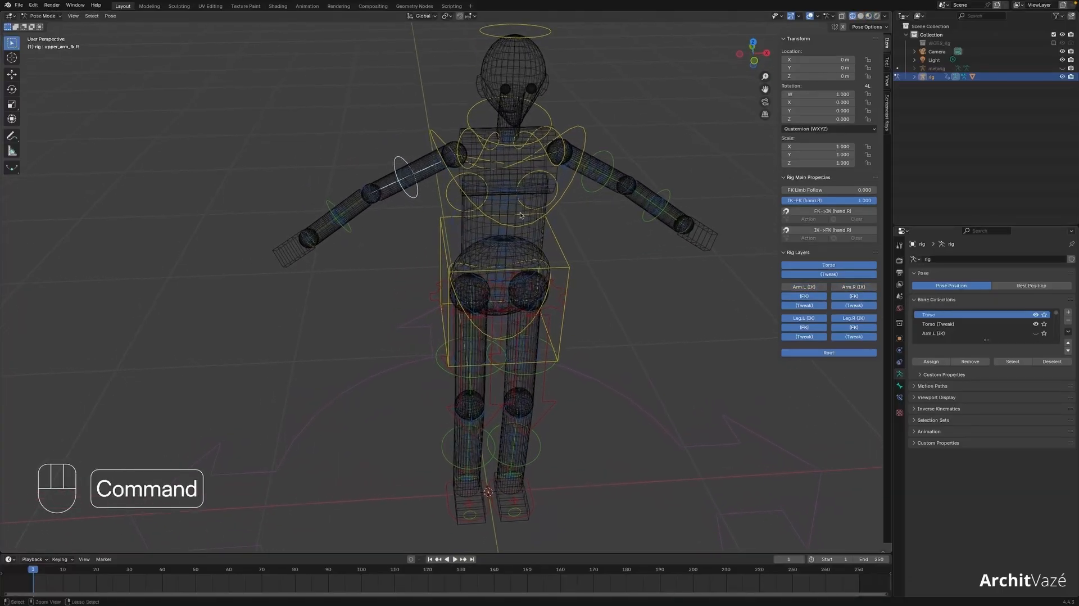
- Move the right mid-forearm and elbow tweak controls to bend the arm into a curve, and view it shaded
middle_drag(309, 224, 345, 245)
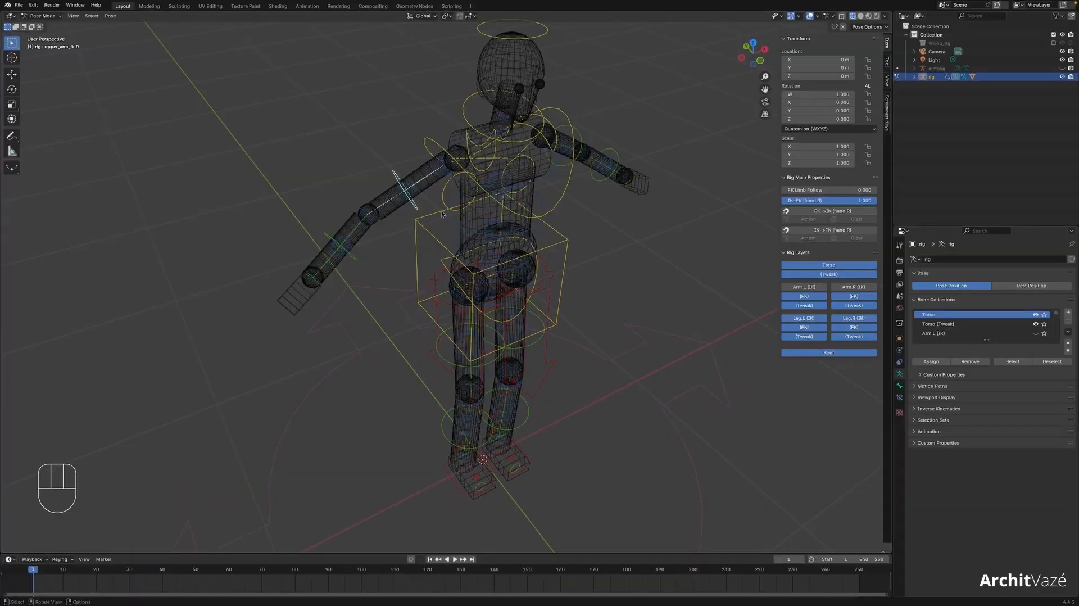
click(339, 256)
key(g)
click(354, 242)
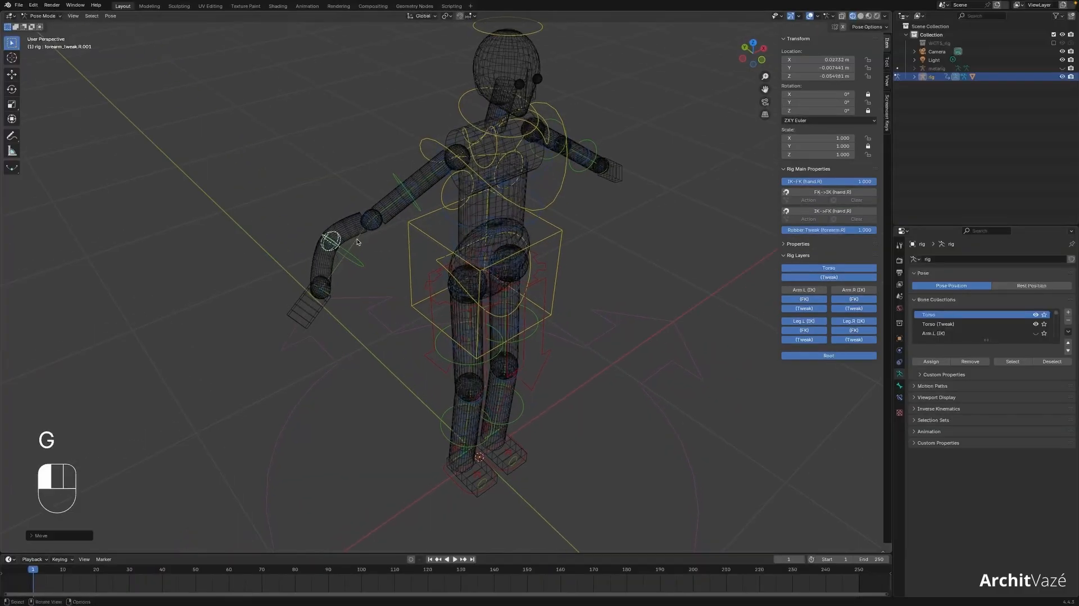
key(g)
click(345, 196)
key(shift+z)
middle_drag(388, 163, 430, 160)
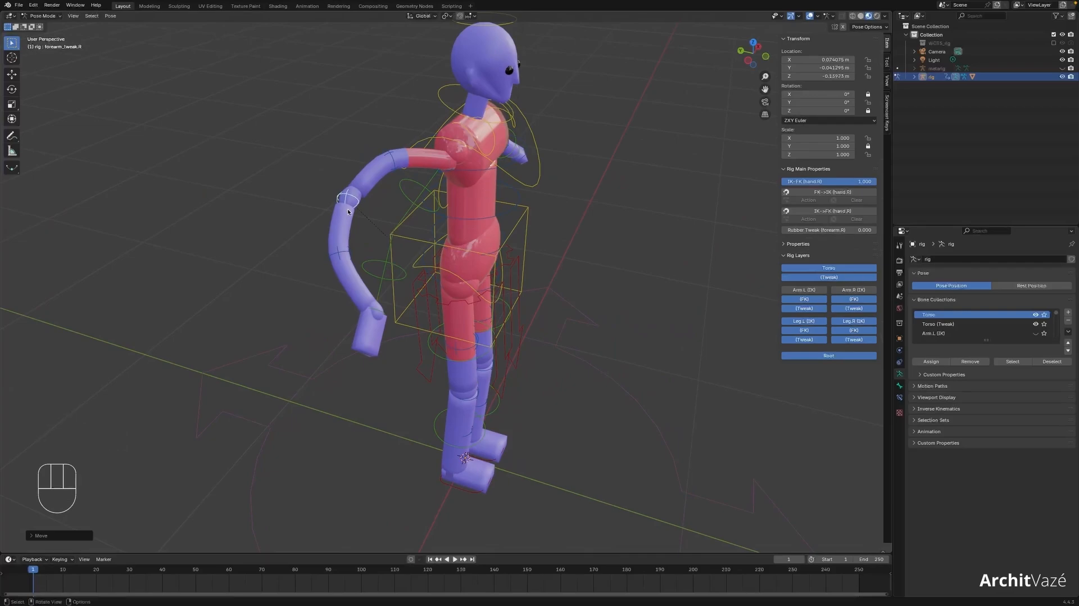
- Undo the moves of the right forearm tweak controls
key(ctrl+z)
key(ctrl+z)
key(ctrl+z)
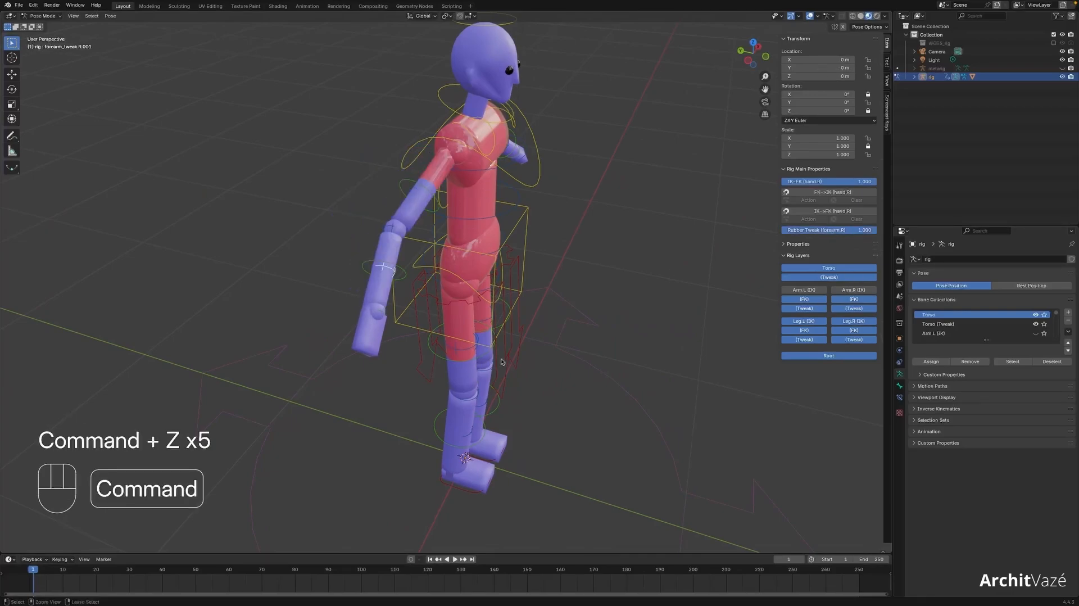
- Hide the Tweak control layers of the left and right arms, with the character shown in wireframe
middle_drag(484, 364, 800, 312)
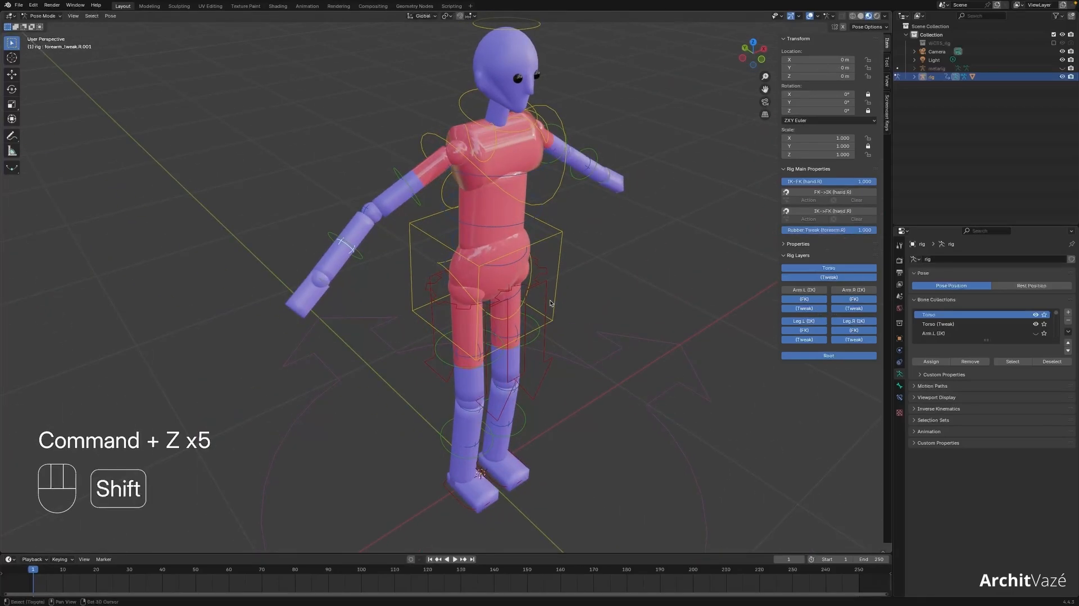
key(shift+z)
click(845, 311)
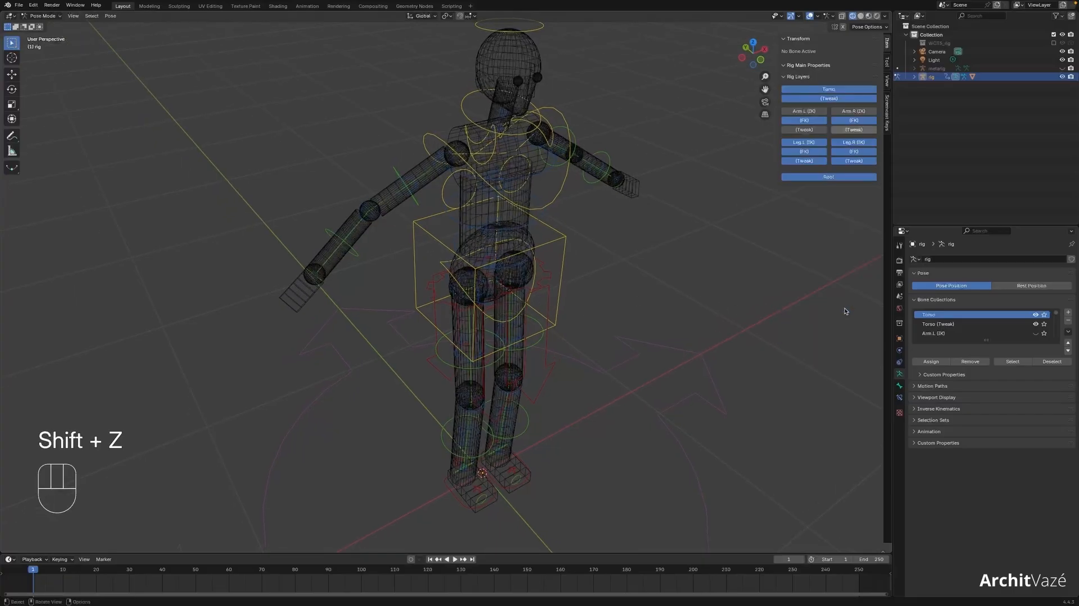
- Move the right foot IK control forward and slightly up in a shaded side view, and try to rotate it
middle_drag(623, 219, 518, 198)
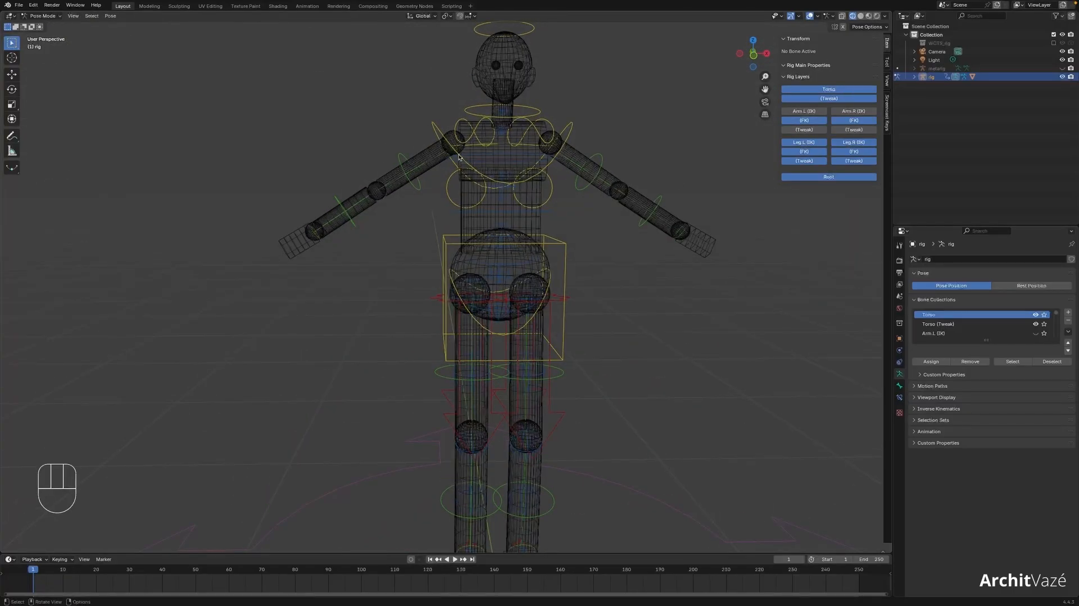
middle_drag(459, 157, 597, 134)
middle_drag(349, 239, 467, 245)
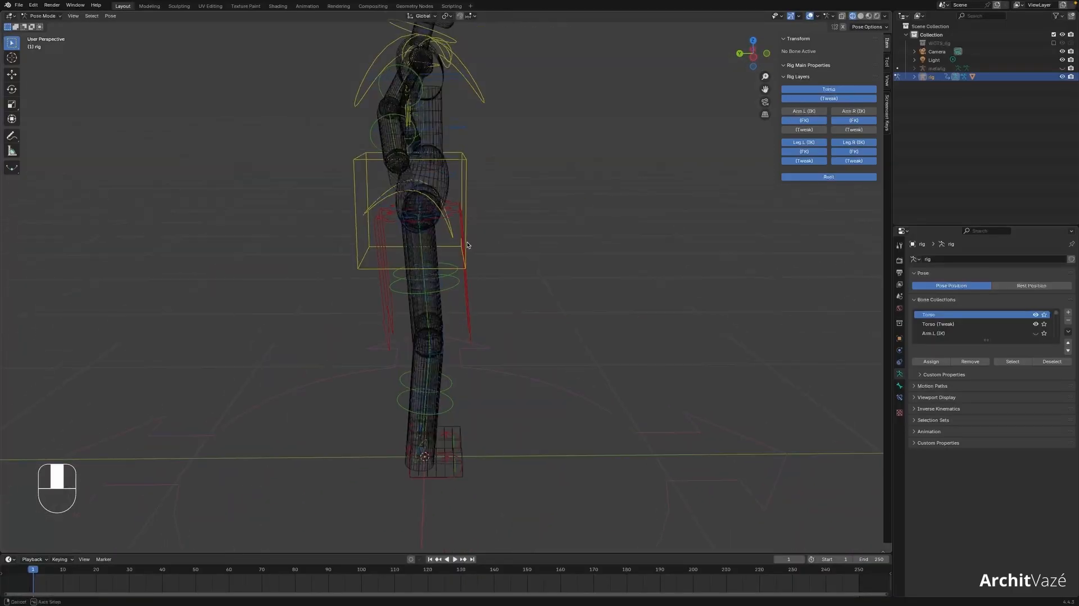
shift+click(451, 480)
key(shift+z)
key(g)
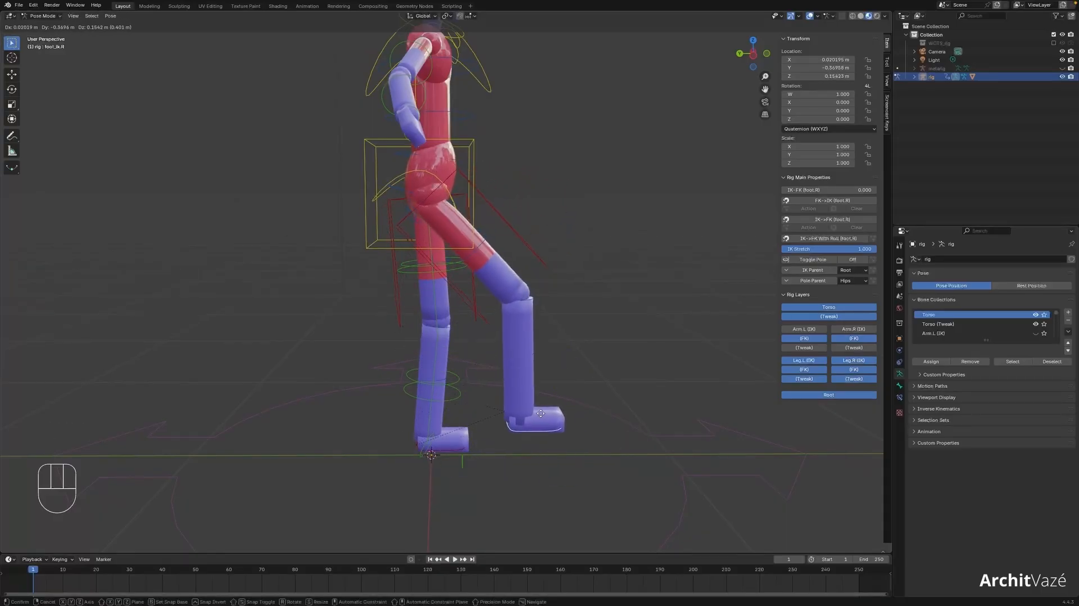
click(534, 430)
key(r)
right_click(569, 417)
- Try rotating the right foot's heel IK control to roll the foot
key(shift+z)
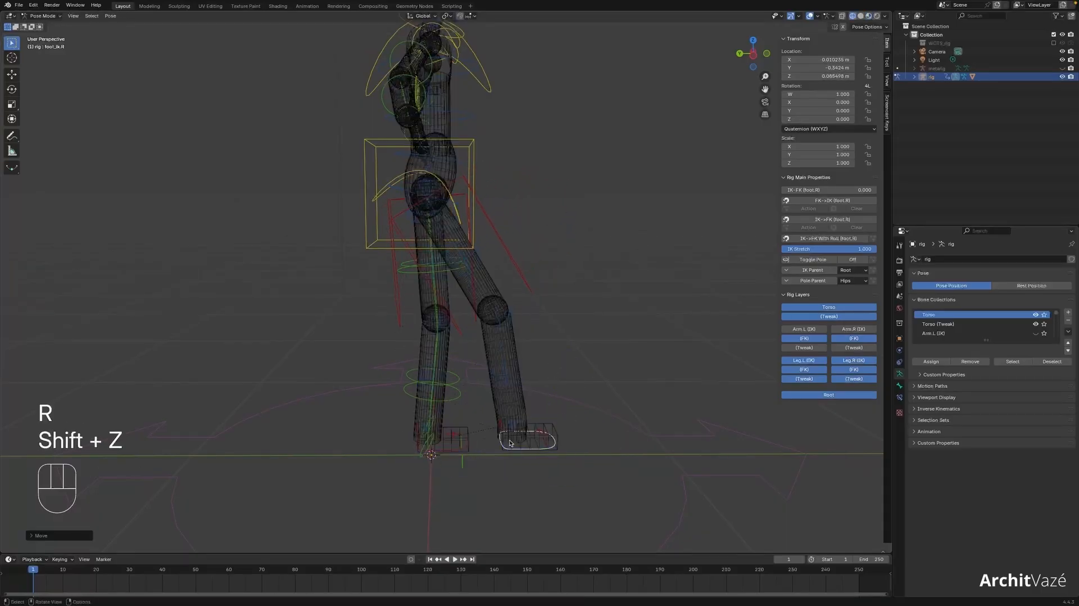
click(507, 436)
key(shift+z)
key(r)
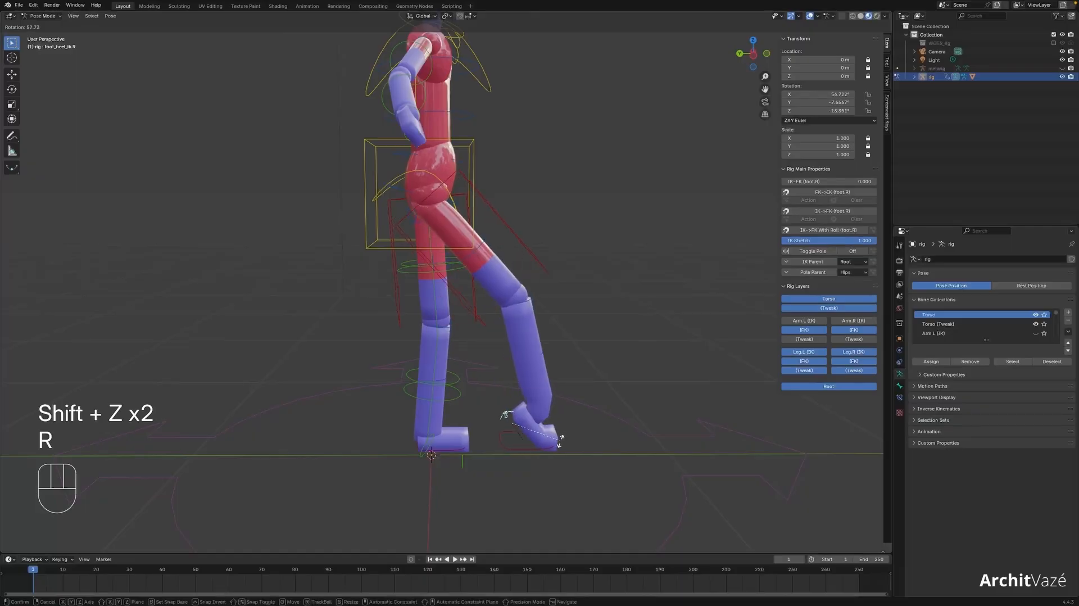
right_click(515, 407)
- Clear the location of the right foot IK control and display the character in wireframe
key(super+z)
key(shift+z)
shift+middle_drag(587, 291, 549, 294)
middle_drag(585, 333, 592, 340)
key(alt+g)
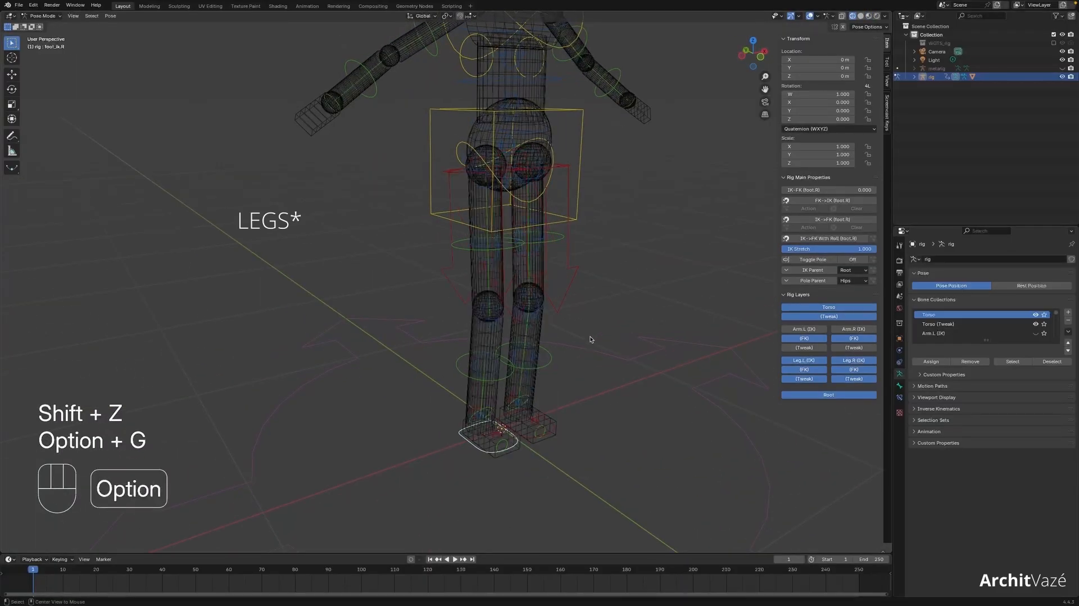
- Hide the FK and Tweak control layers of both legs and the Torso Tweak layer, and view the character shaded
click(818, 370)
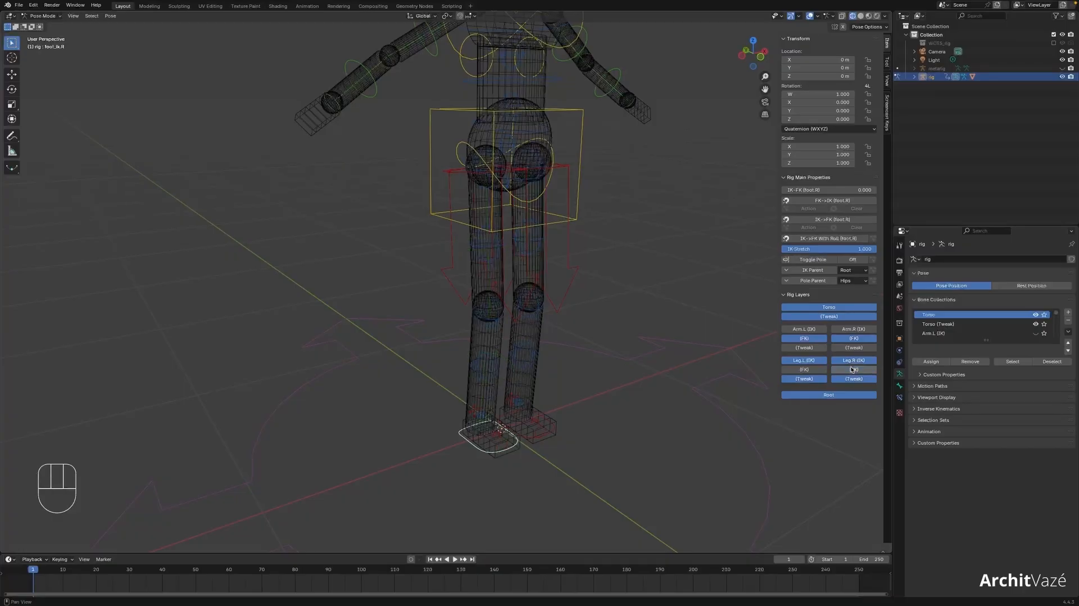
click(810, 379)
super+middle_drag(638, 169, 638, 250)
super+middle_drag(618, 253, 612, 224)
shift+middle_drag(691, 260, 690, 322)
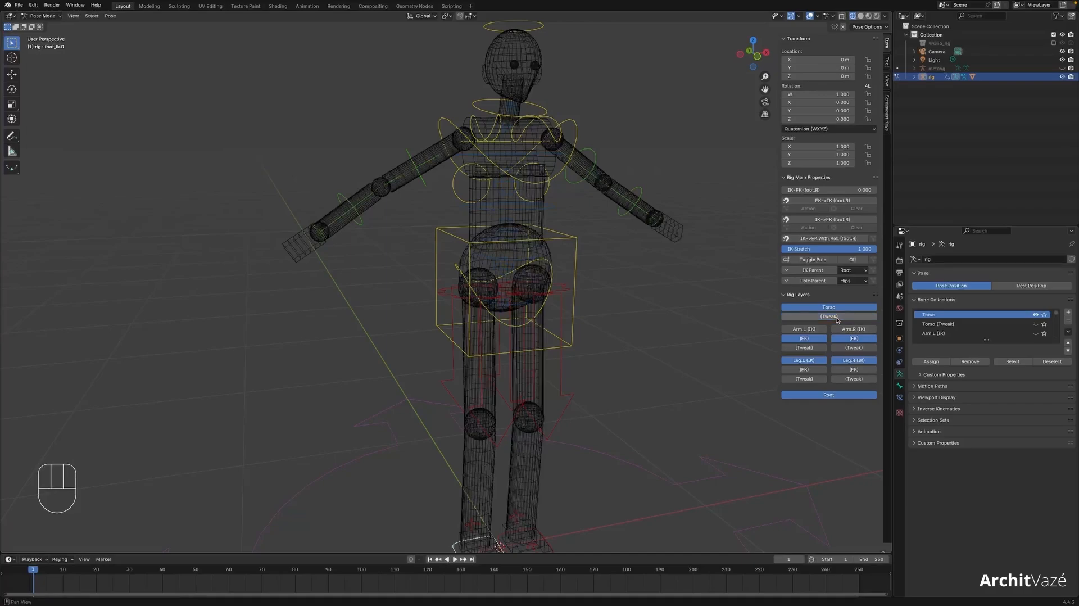
mouse_move(590, 183)
super+middle_down()
mouse_move(579, 219)
mouse_move(575, 204)
mouse_move(538, 217)
super+middle_up()
key(shift+z)
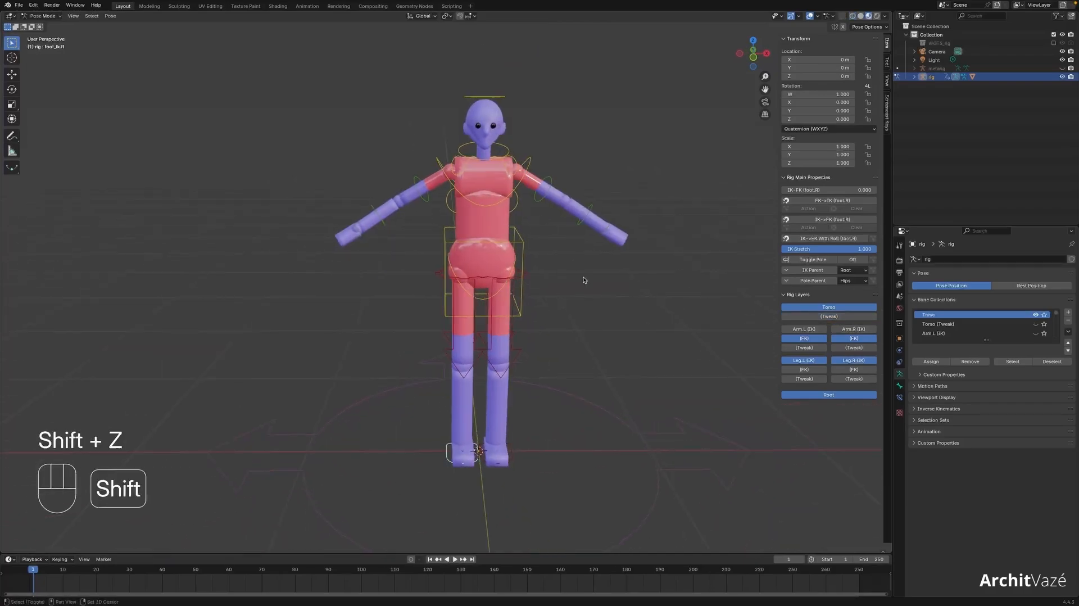
- Inspect the rig's bones in Edit Mode with wireframe display, and return to the shaded character in Pose Mode
middle_drag(584, 279, 636, 326)
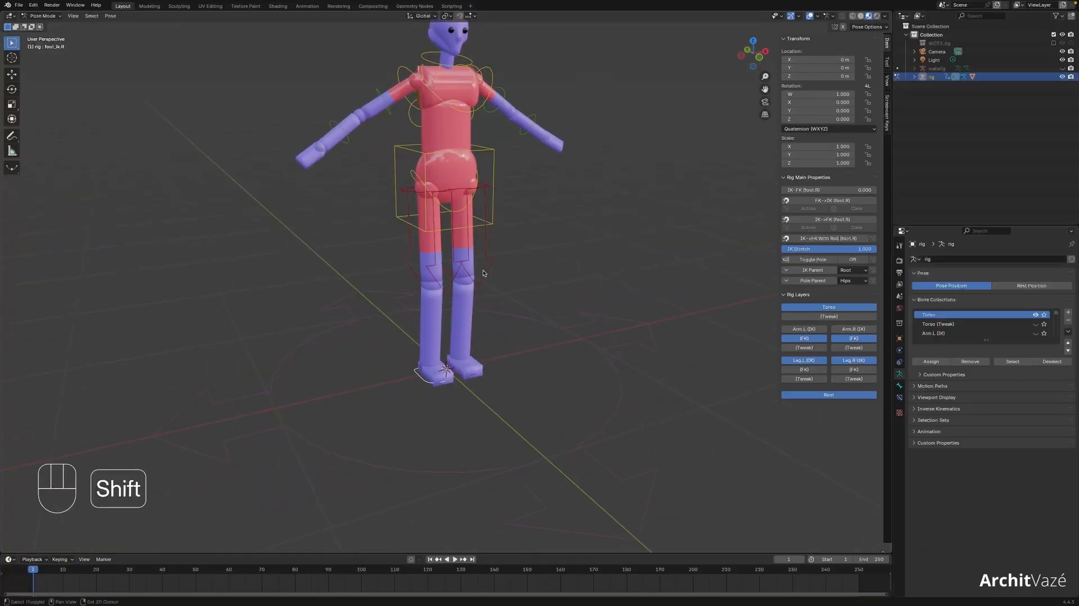
shift+middle_drag(483, 273, 466, 307)
super+middle_drag(466, 307, 442, 319)
shift+middle_drag(442, 318, 475, 330)
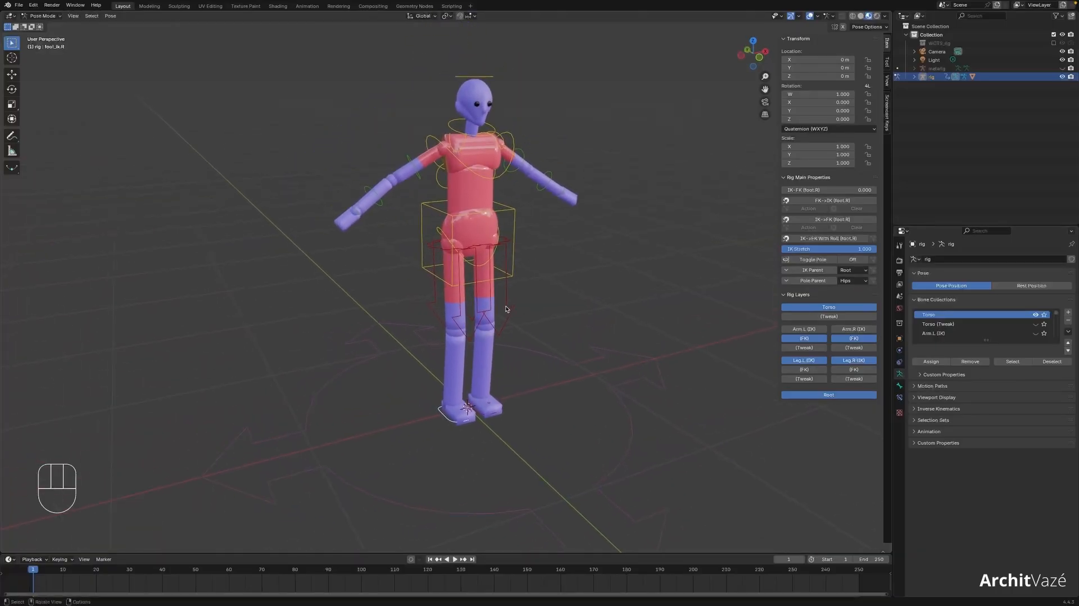
click(56, 16)
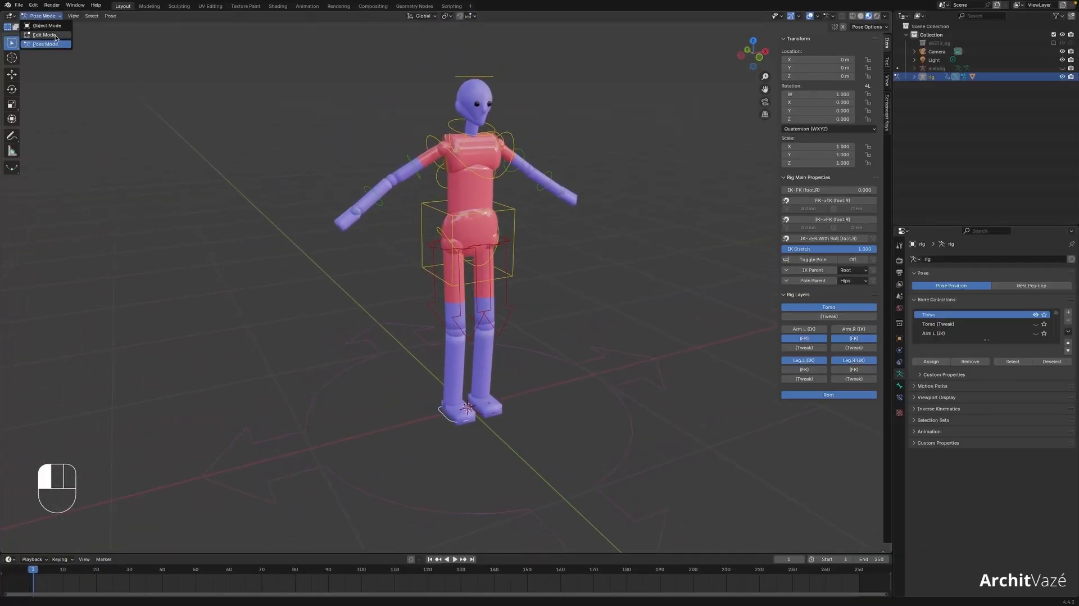
click(55, 35)
key(shift+z)
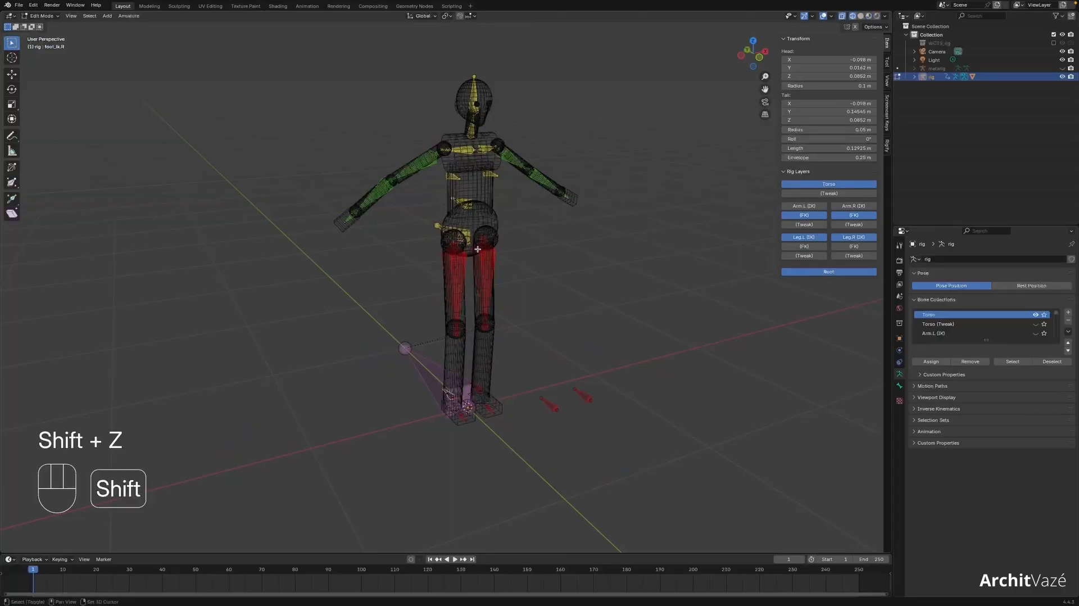
key(shift+z)
click(51, 17)
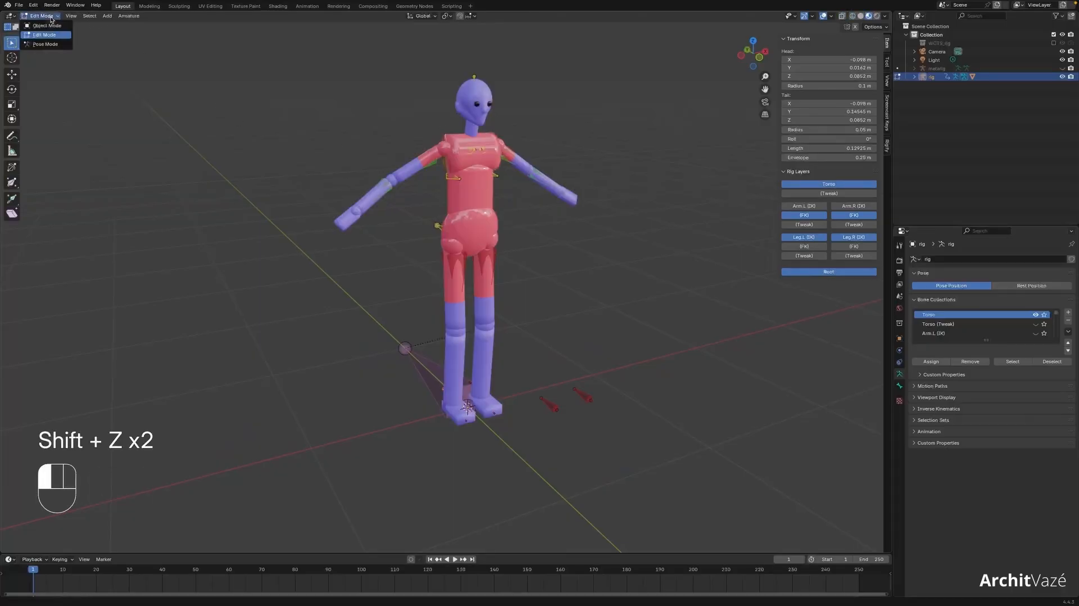
click(48, 45)
- Move the right foot IK control about 0.63 m forward and 0.63 m down to stretch the leg
middle_drag(426, 206, 441, 266)
middle_drag(466, 417, 562, 419)
key(g)
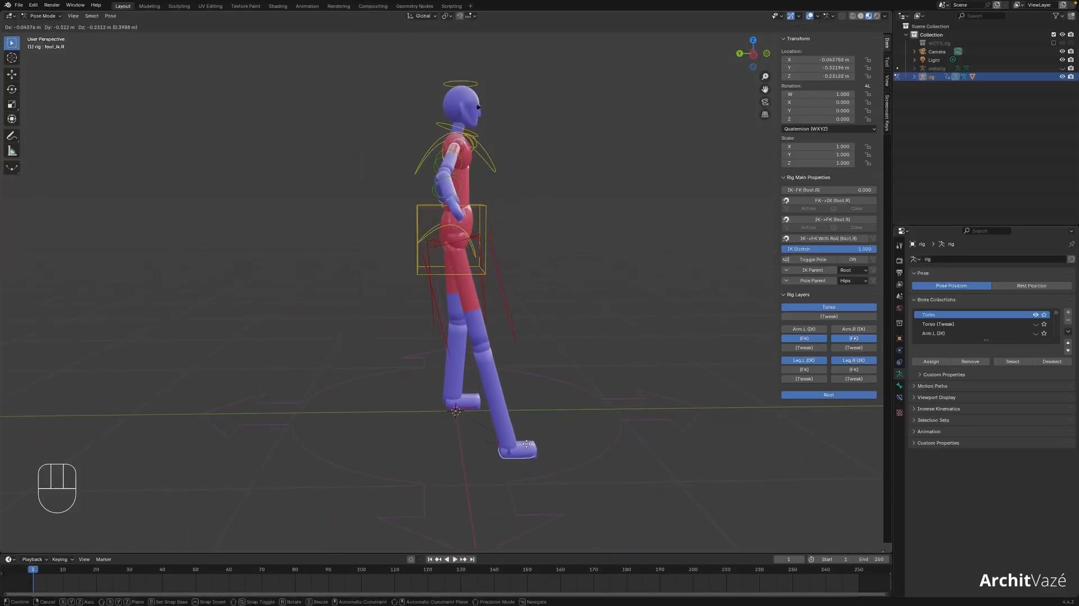
right_click(544, 363)
middle_drag(544, 363, 509, 388)
key(g)
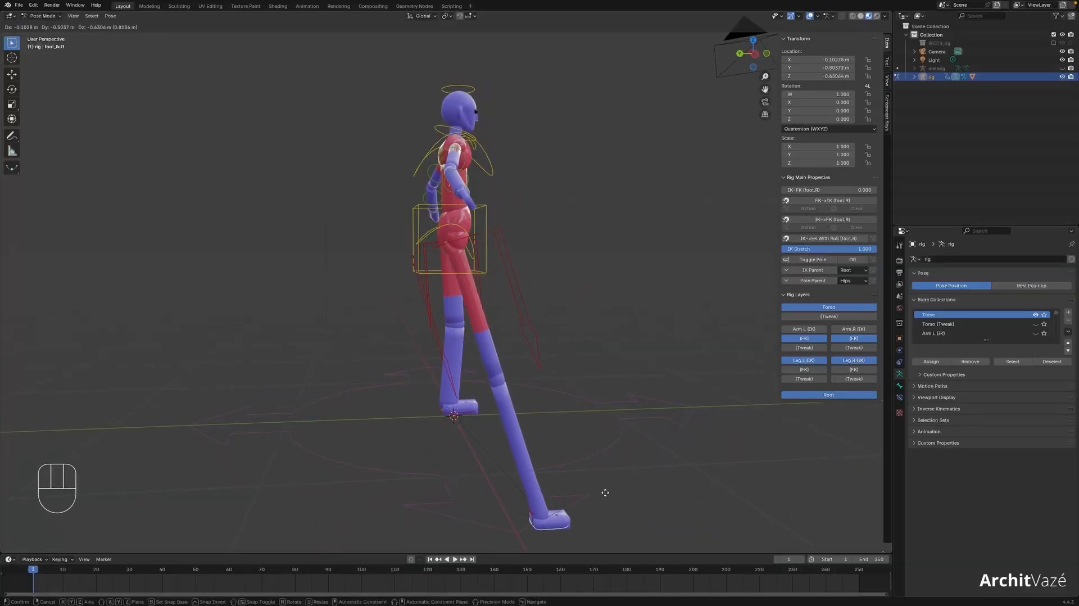
click(630, 494)
- Raise the right foot IK control to about 0.46 m, and move the torso control forward and about 0.19 m down
middle_drag(631, 496, 602, 475)
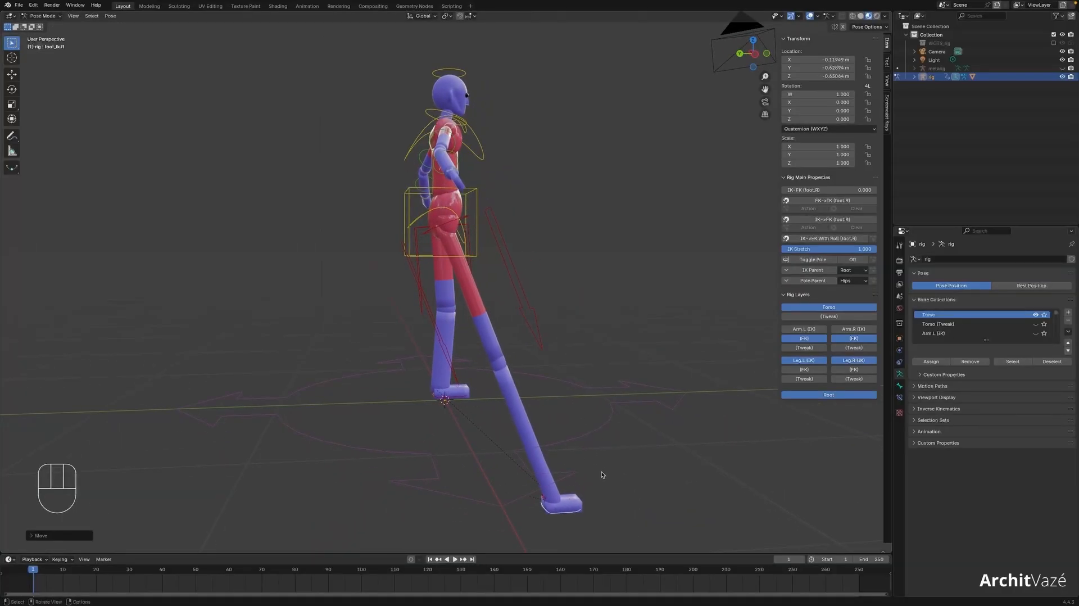
middle_drag(559, 445, 557, 483)
key(g)
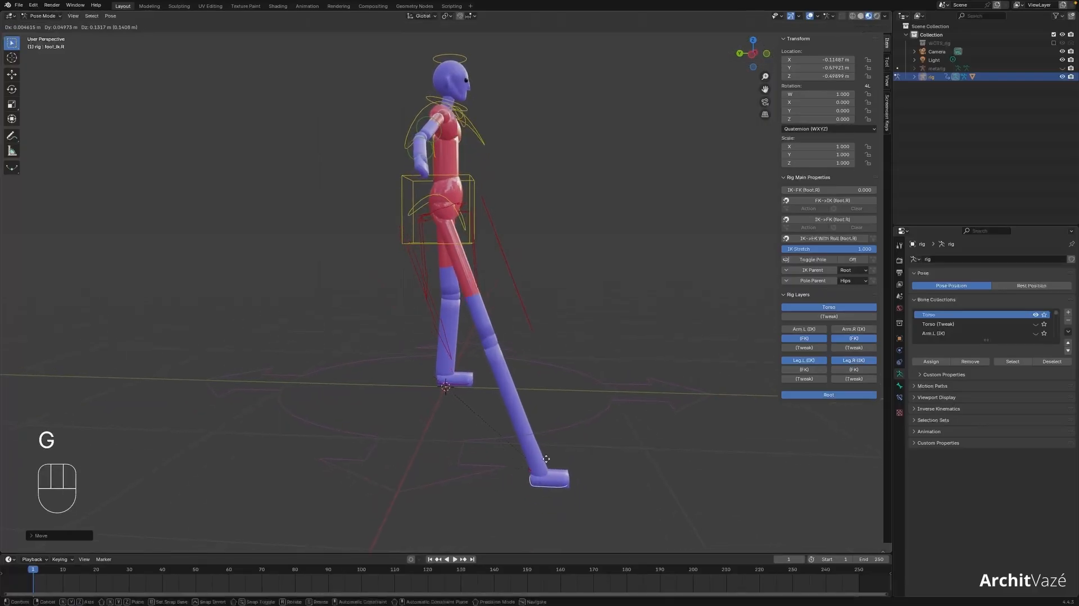
click(516, 319)
click(471, 183)
key(g)
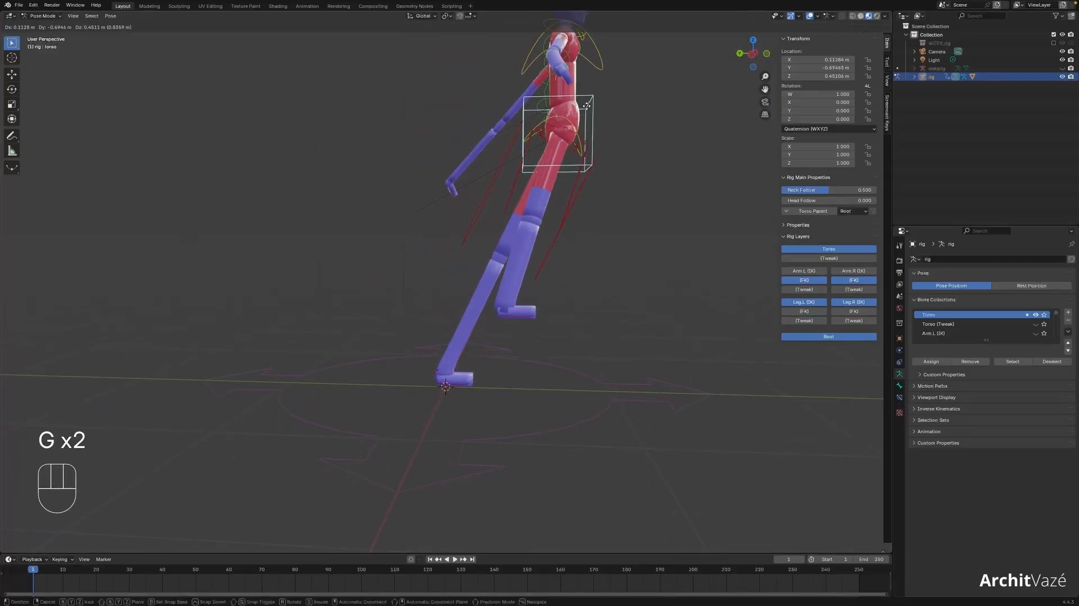
click(611, 286)
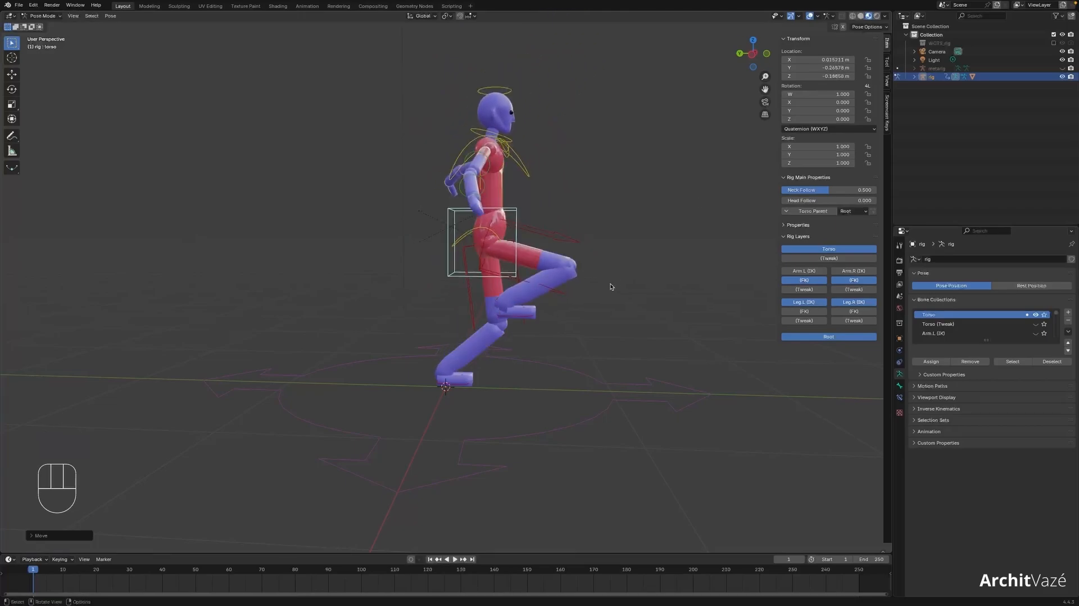
- Set the right foot's IK Stretch to 0.000 and move the foot control forward and down beyond the leg's reach
click(526, 319)
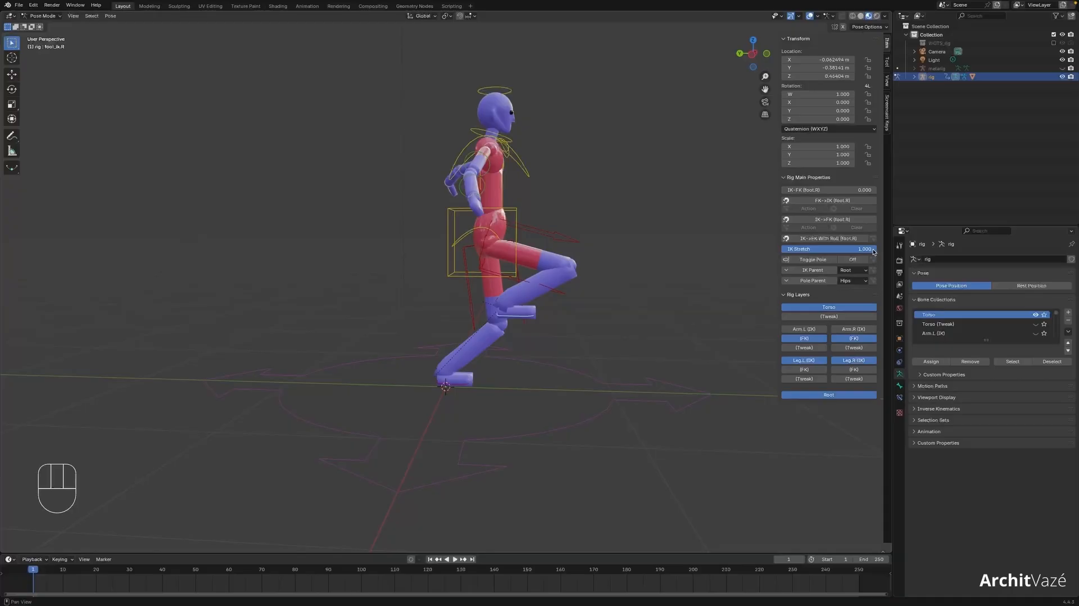
key(g)
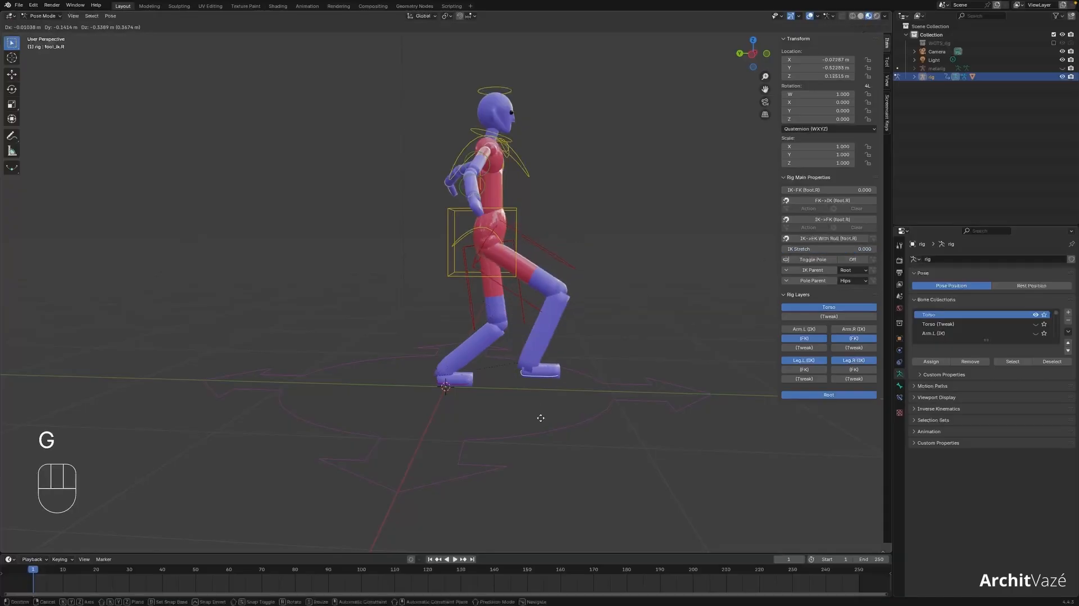
click(579, 435)
key(g)
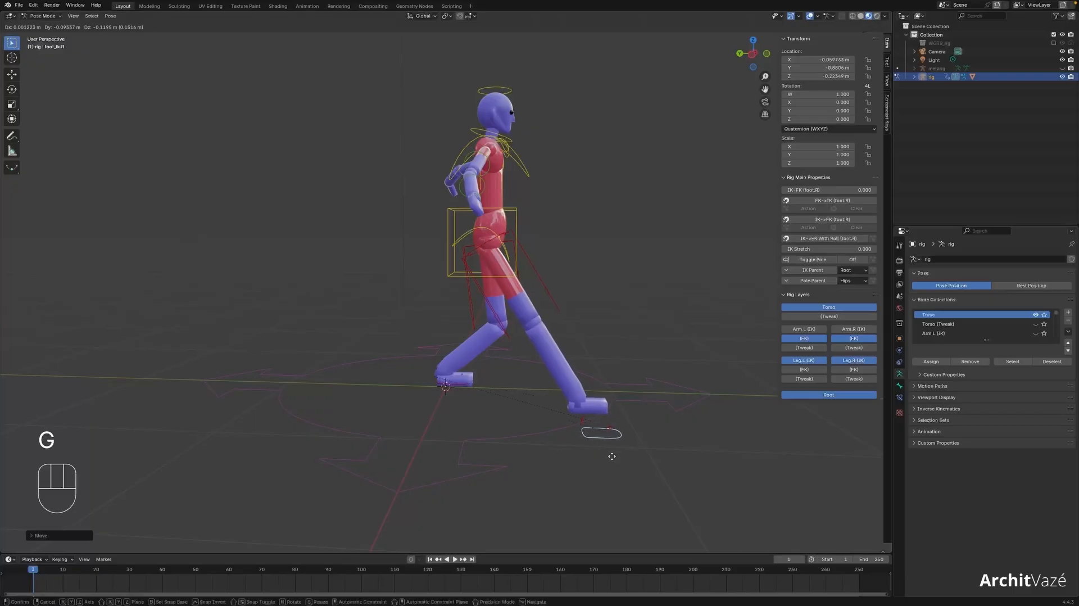
click(620, 468)
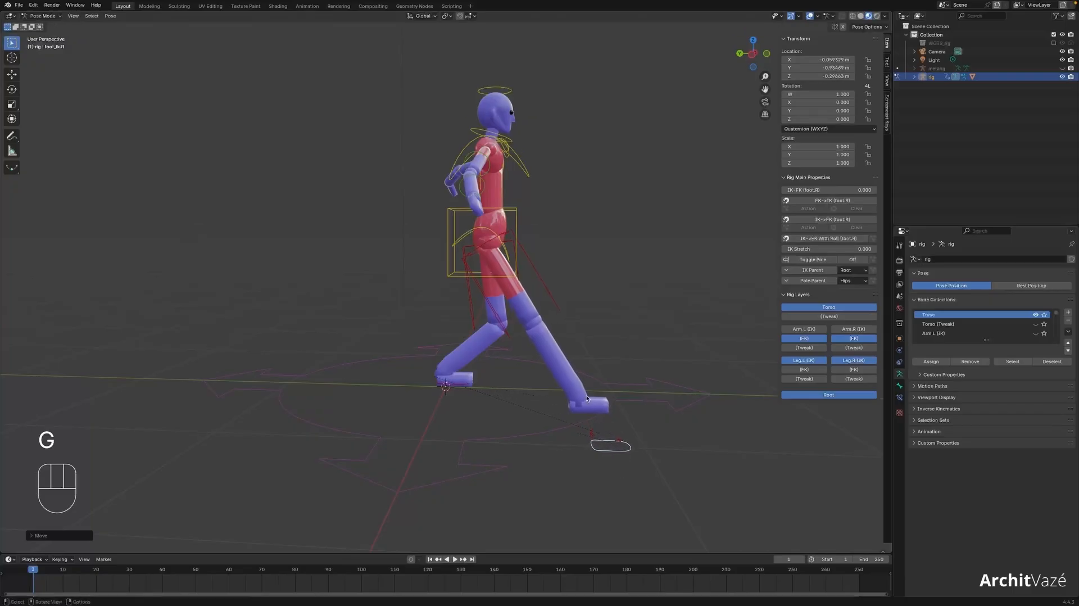
- Try moving the torso control to test the legs
click(461, 390)
key(g)
right_click(538, 217)
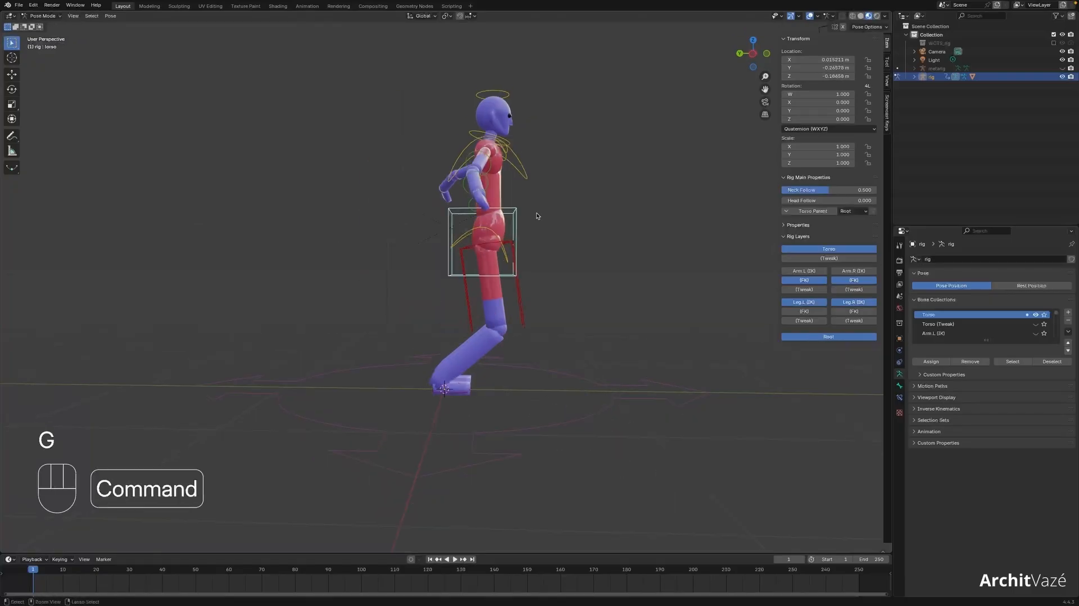
- Select all rig controls and clear their location, rotation and scale
super+scroll(554, 258, down, 3)
key(a)
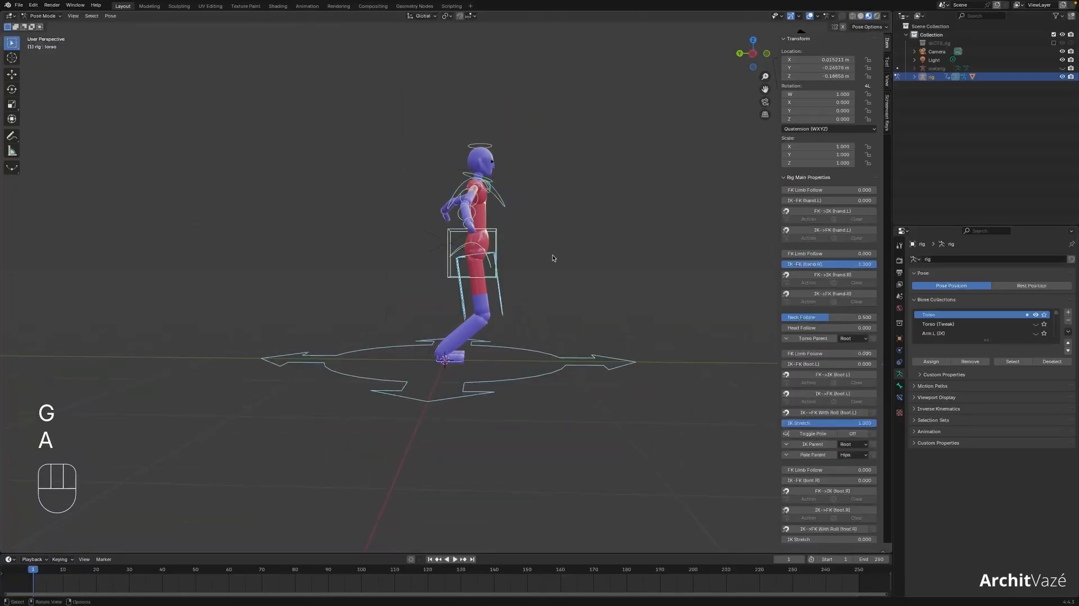
middle_drag(553, 258, 550, 259)
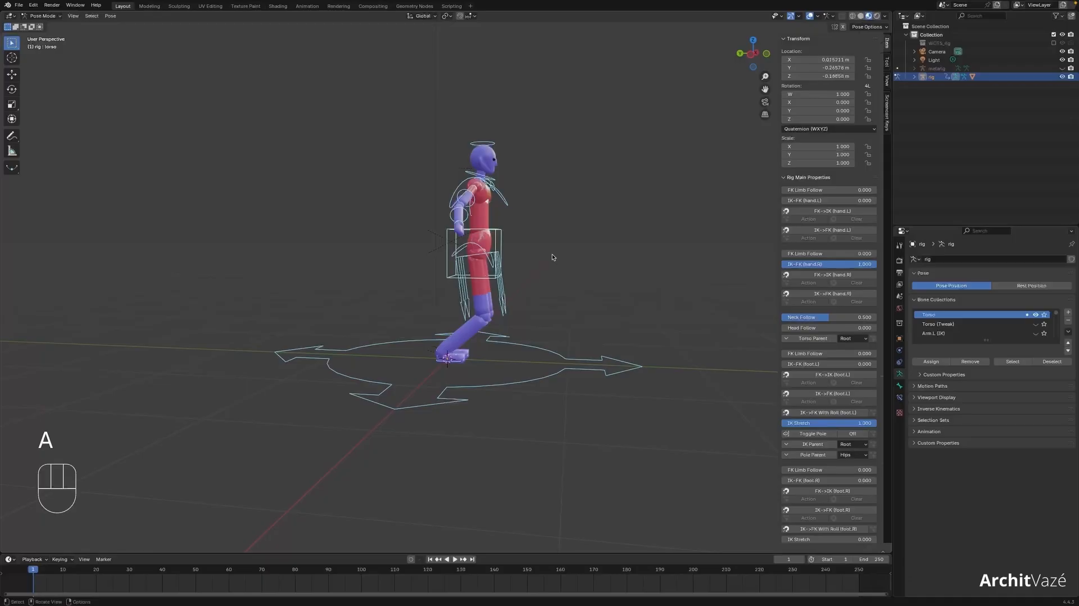
key(alt+g)
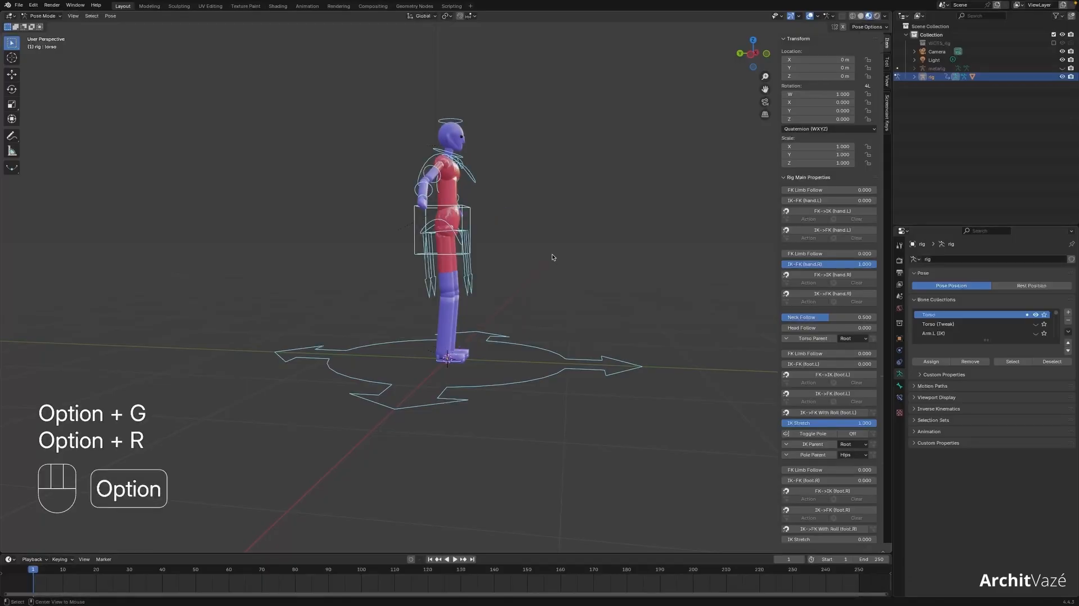
mouse_move(568, 248)
middle_down()
mouse_move(544, 243)
mouse_move(568, 243)
middle_up()
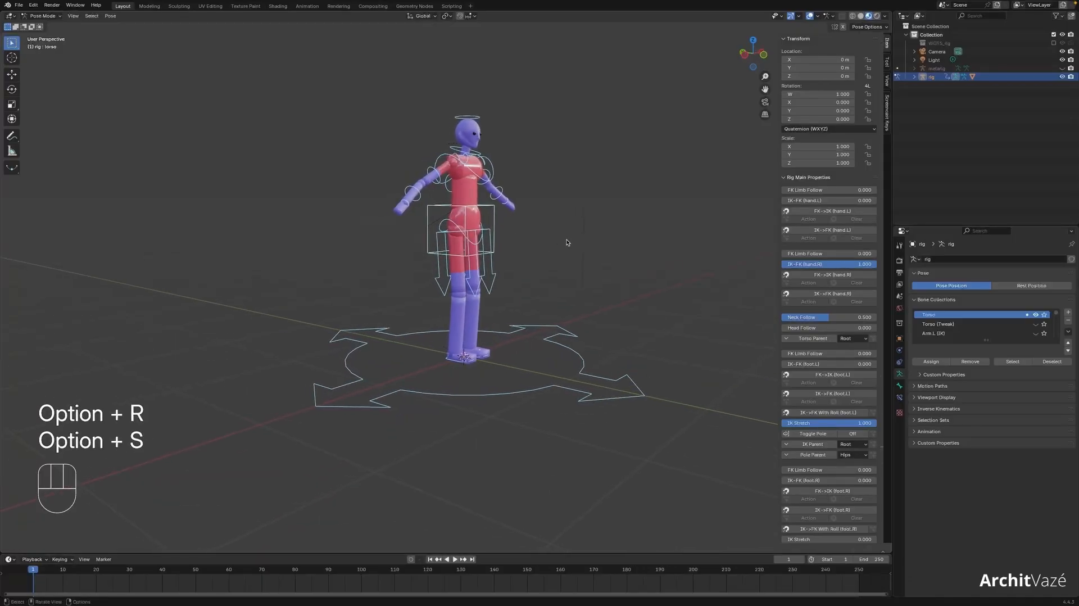